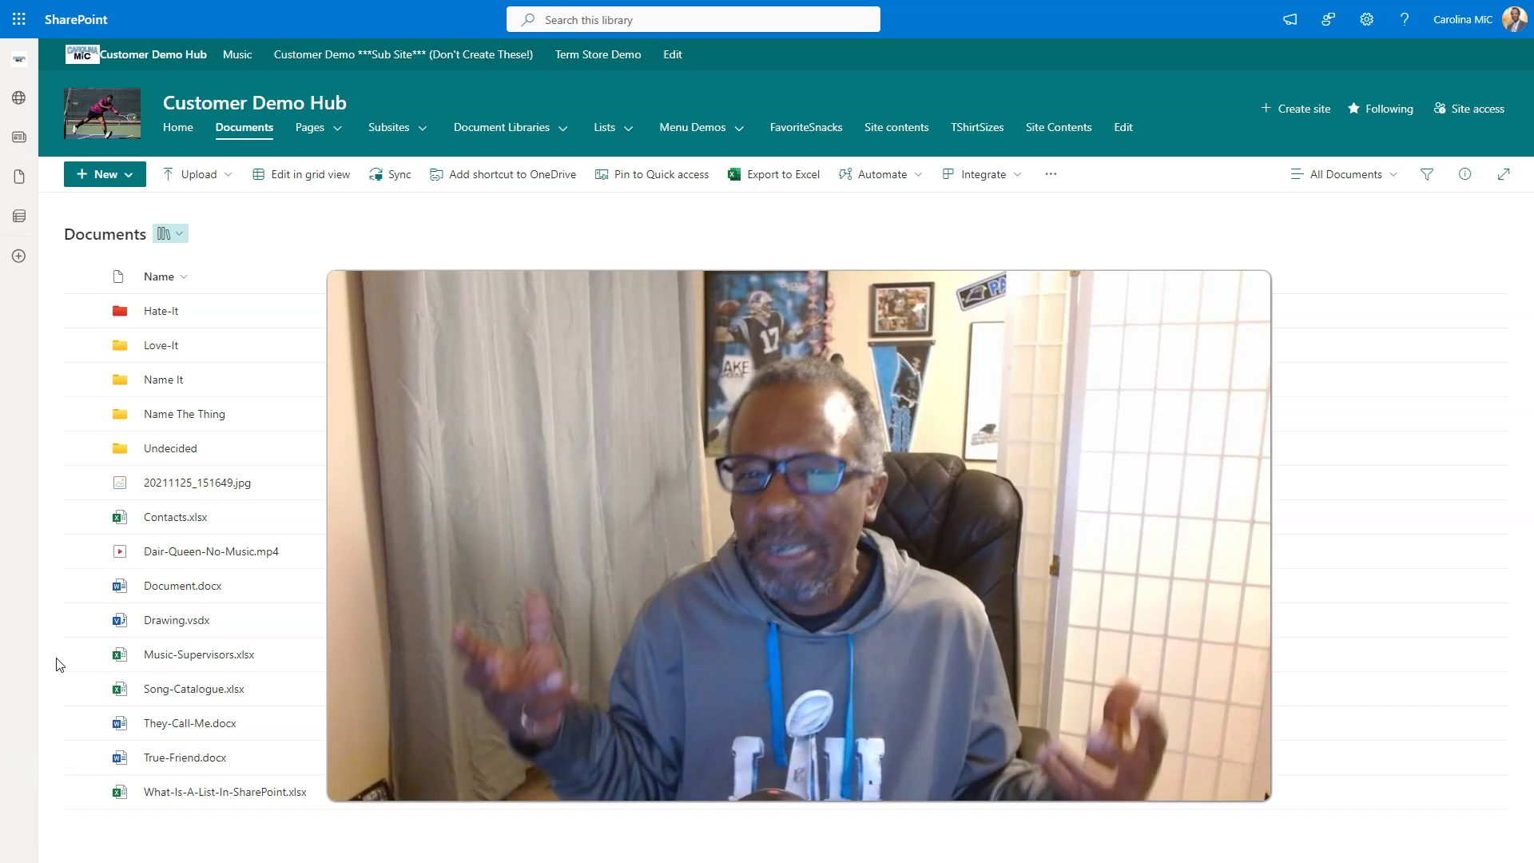
- Open the Documents library's details pane, whose activity feed shows Delete Me was deleted
left_click(76, 635)
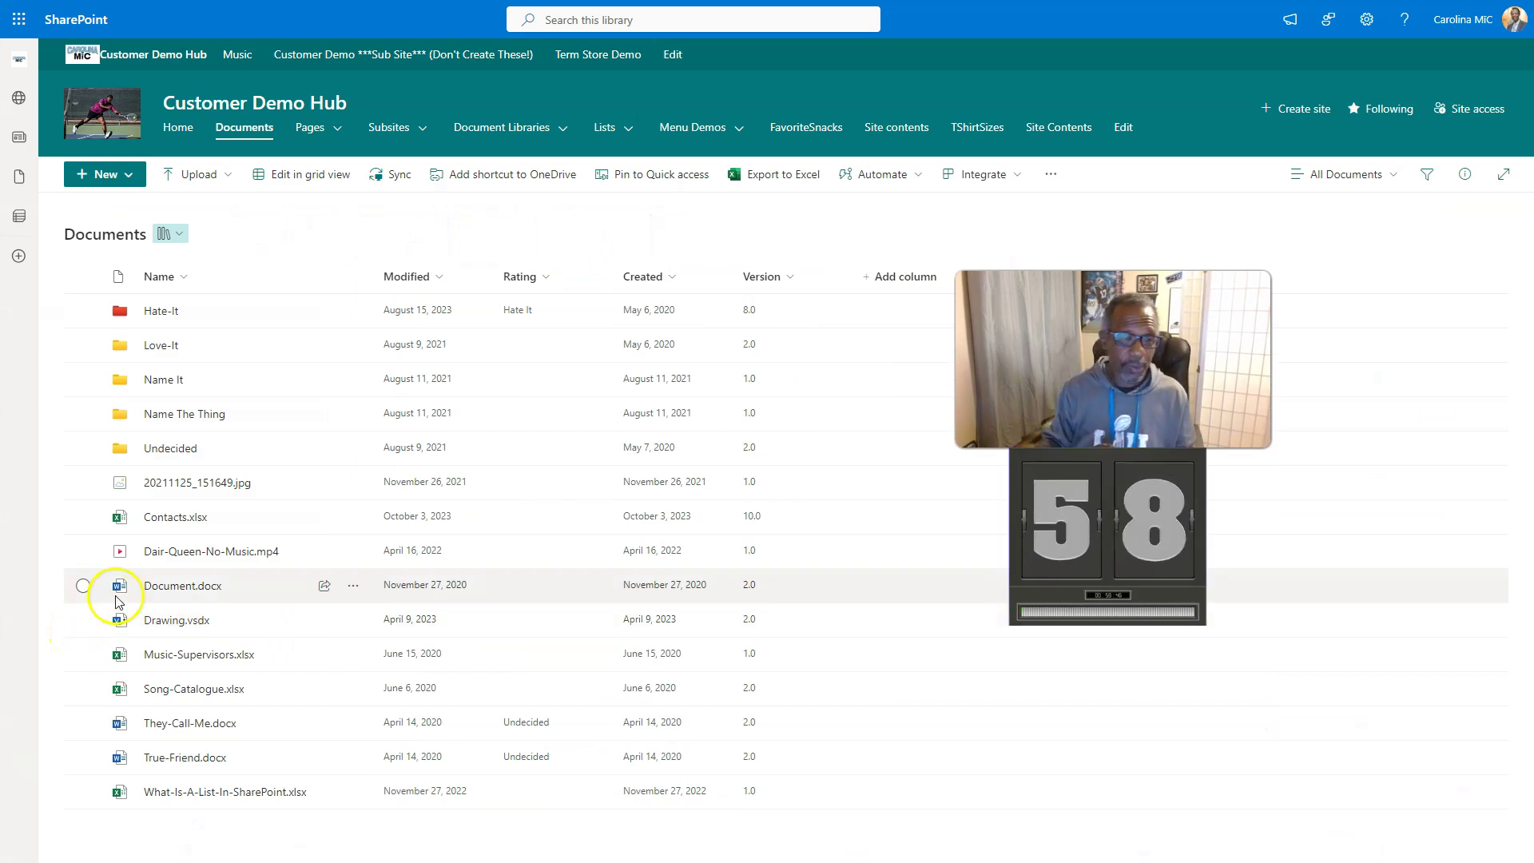
mouse_move(198, 552)
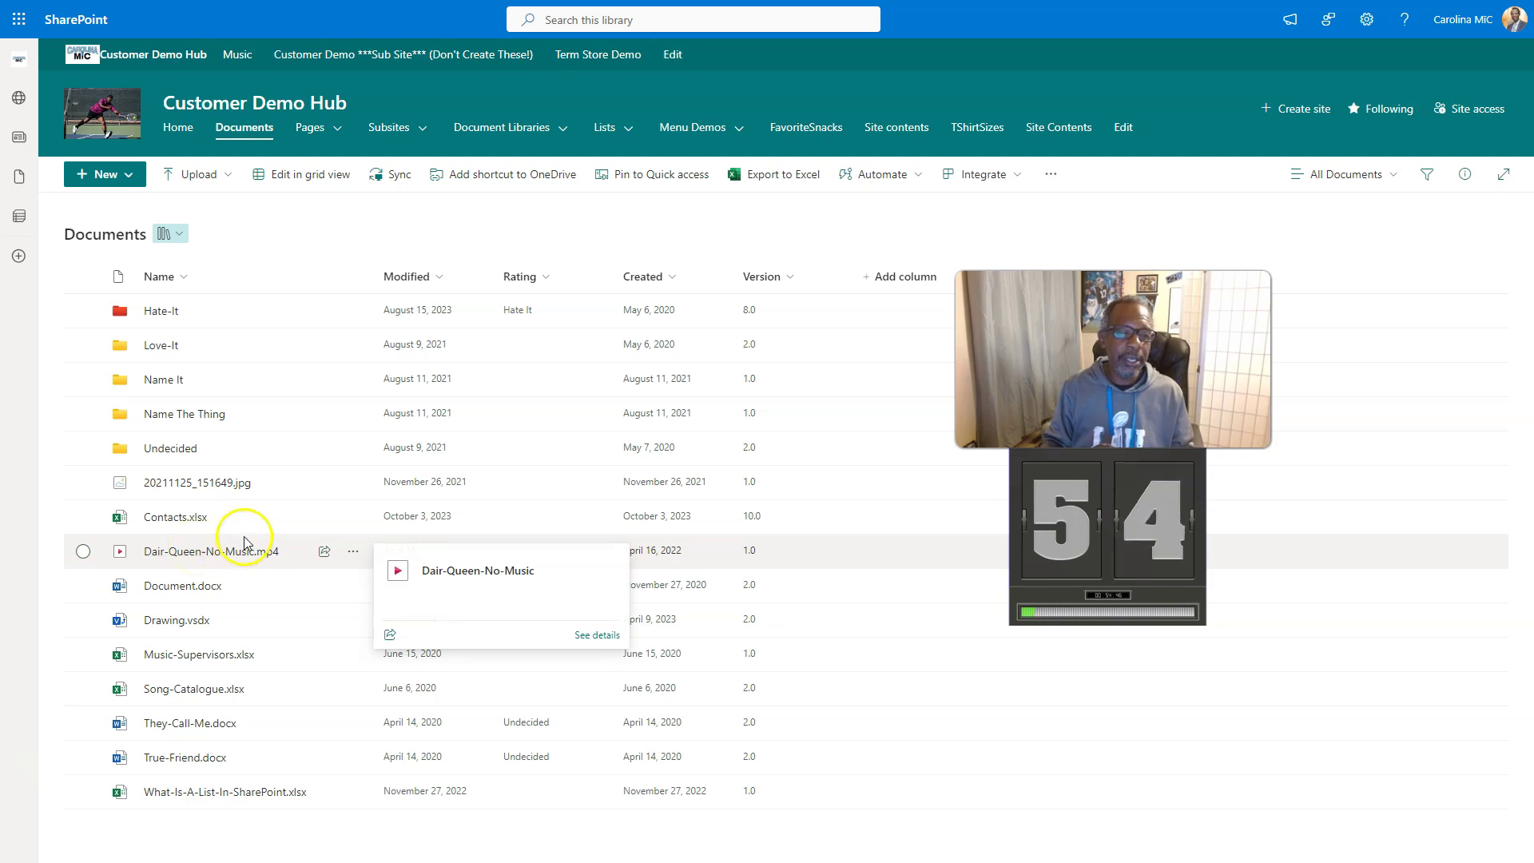
left_click(741, 228)
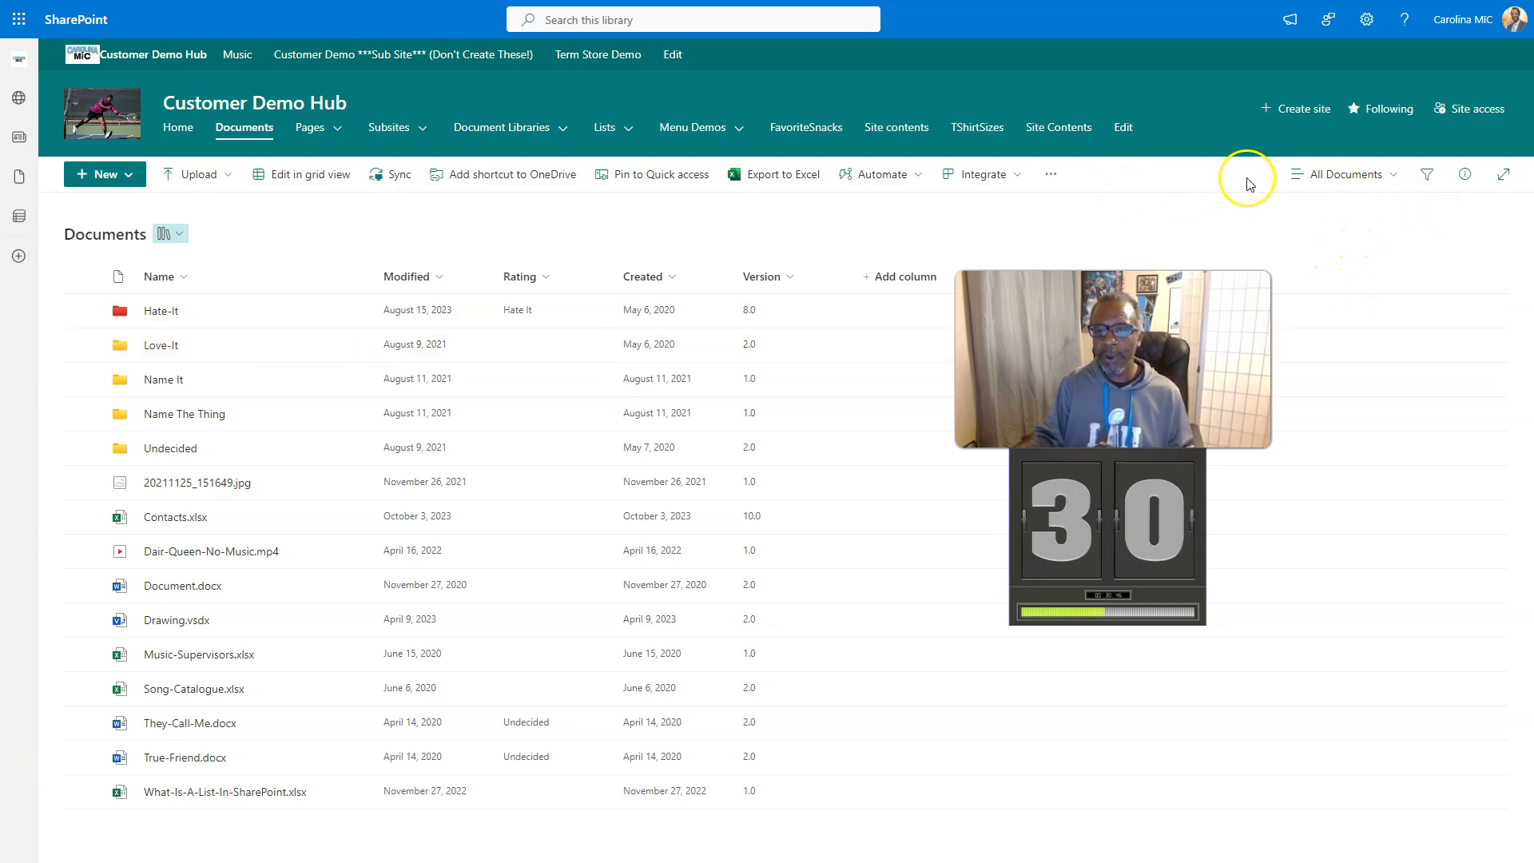
left_click(1464, 174)
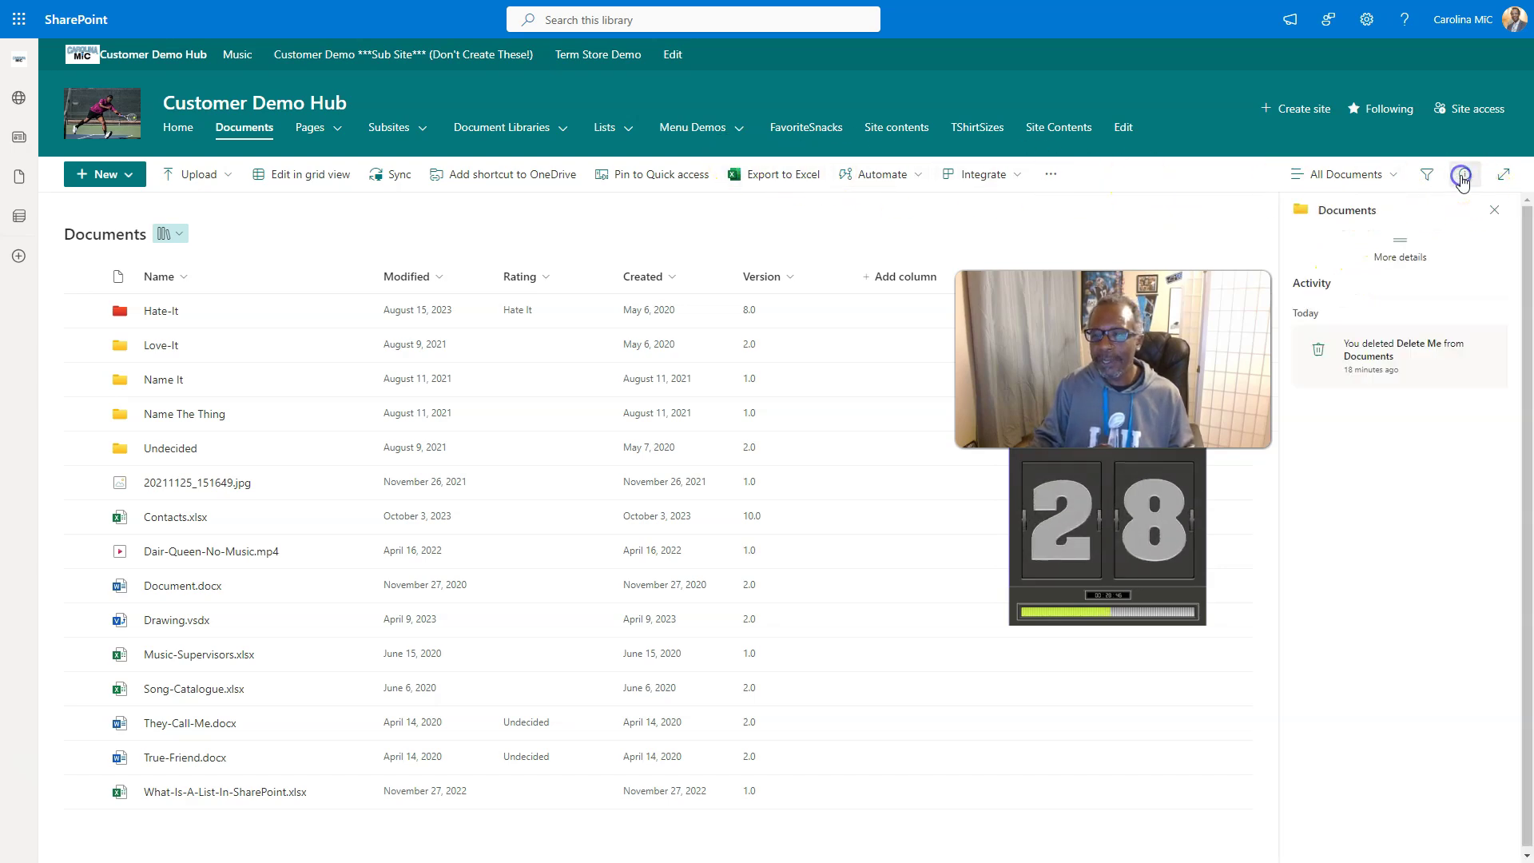
left_click(1381, 339)
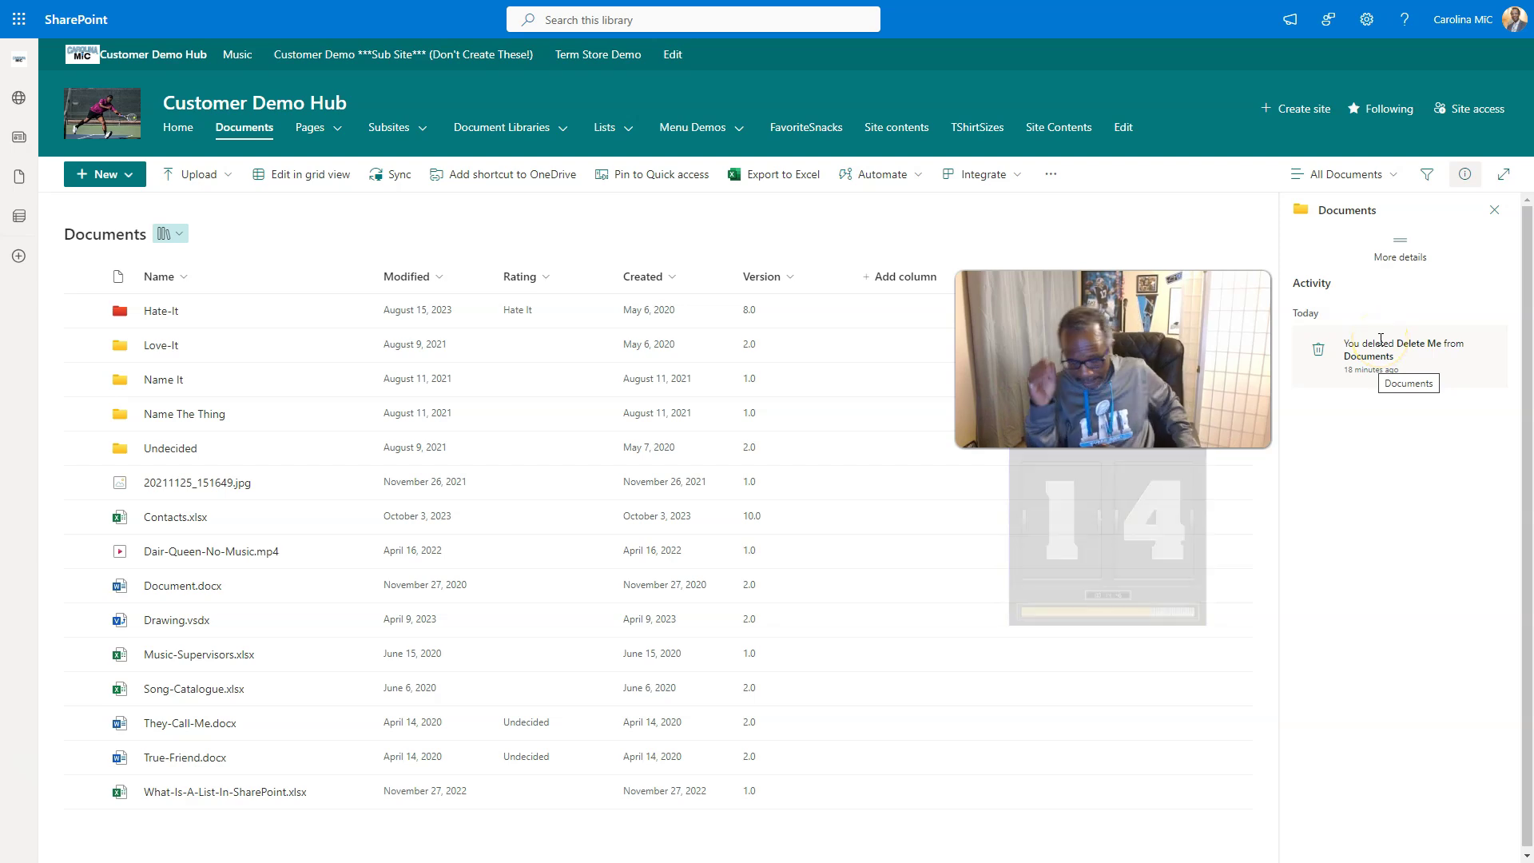
left_click(263, 516)
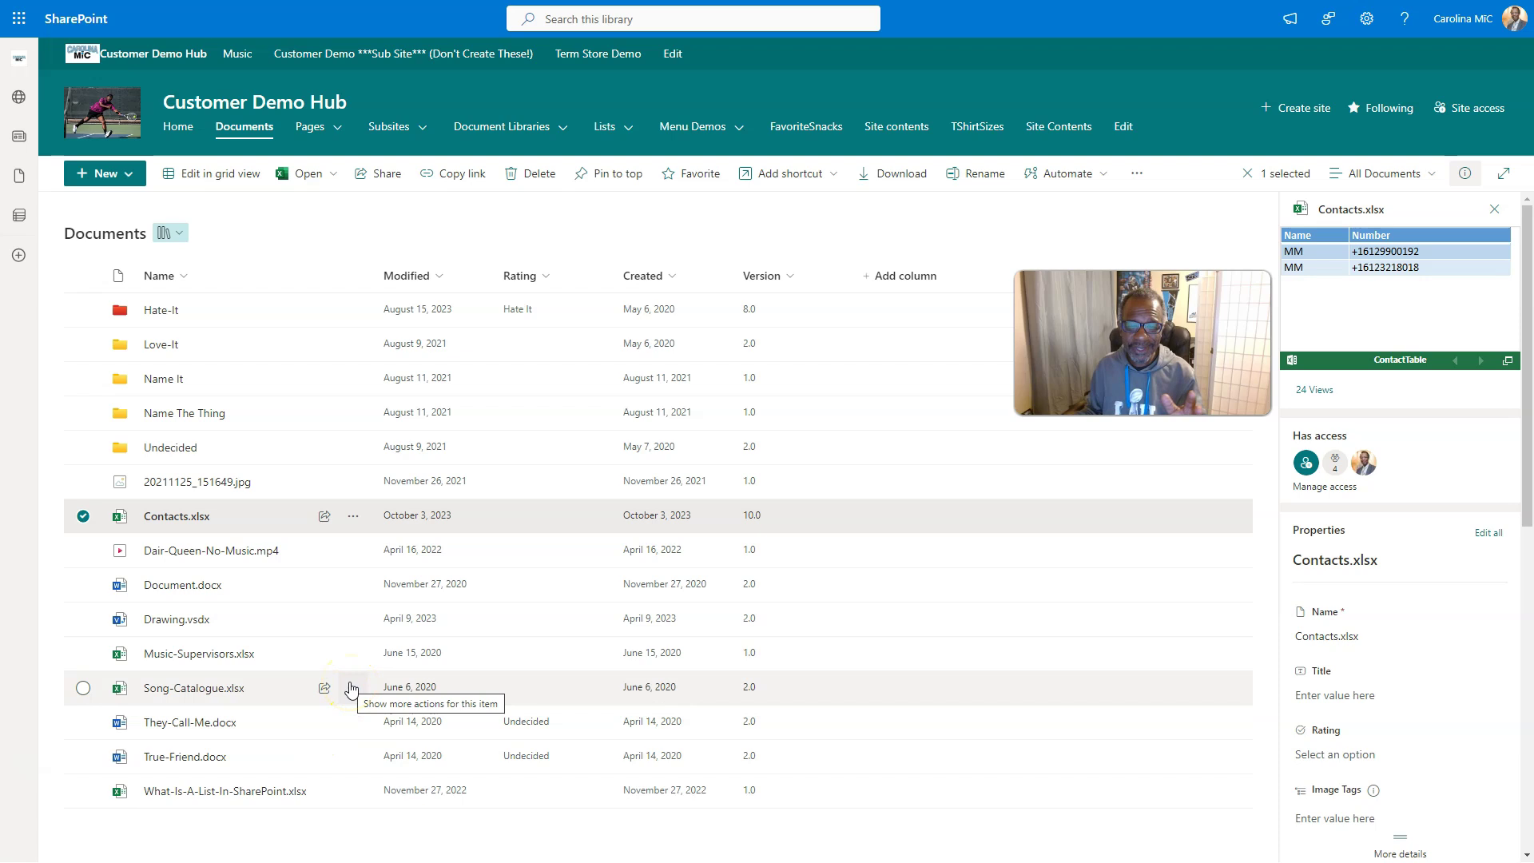
mouse_move(352, 689)
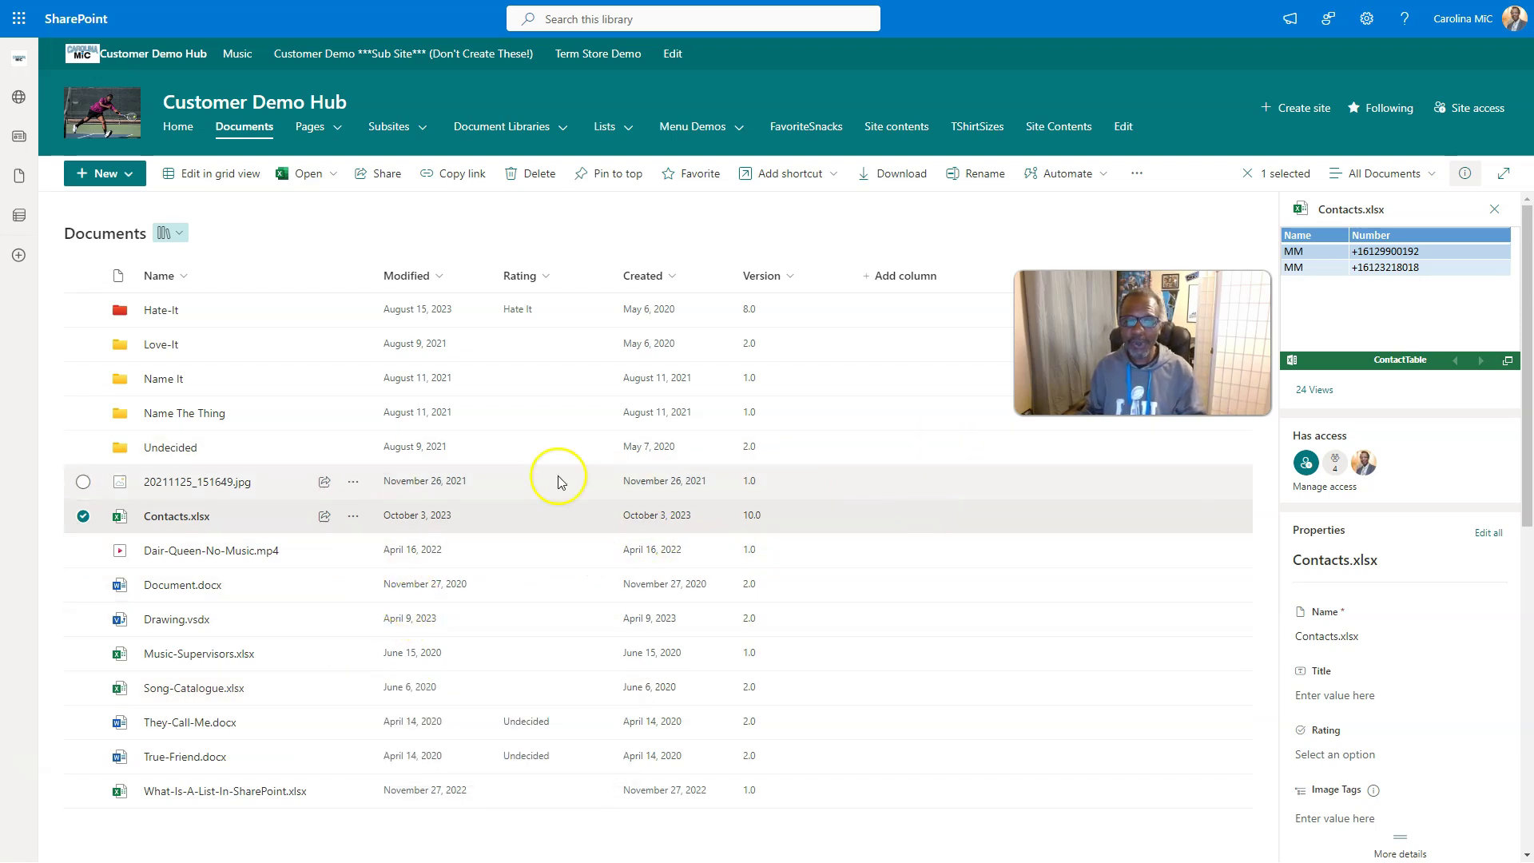
left_click(83, 517)
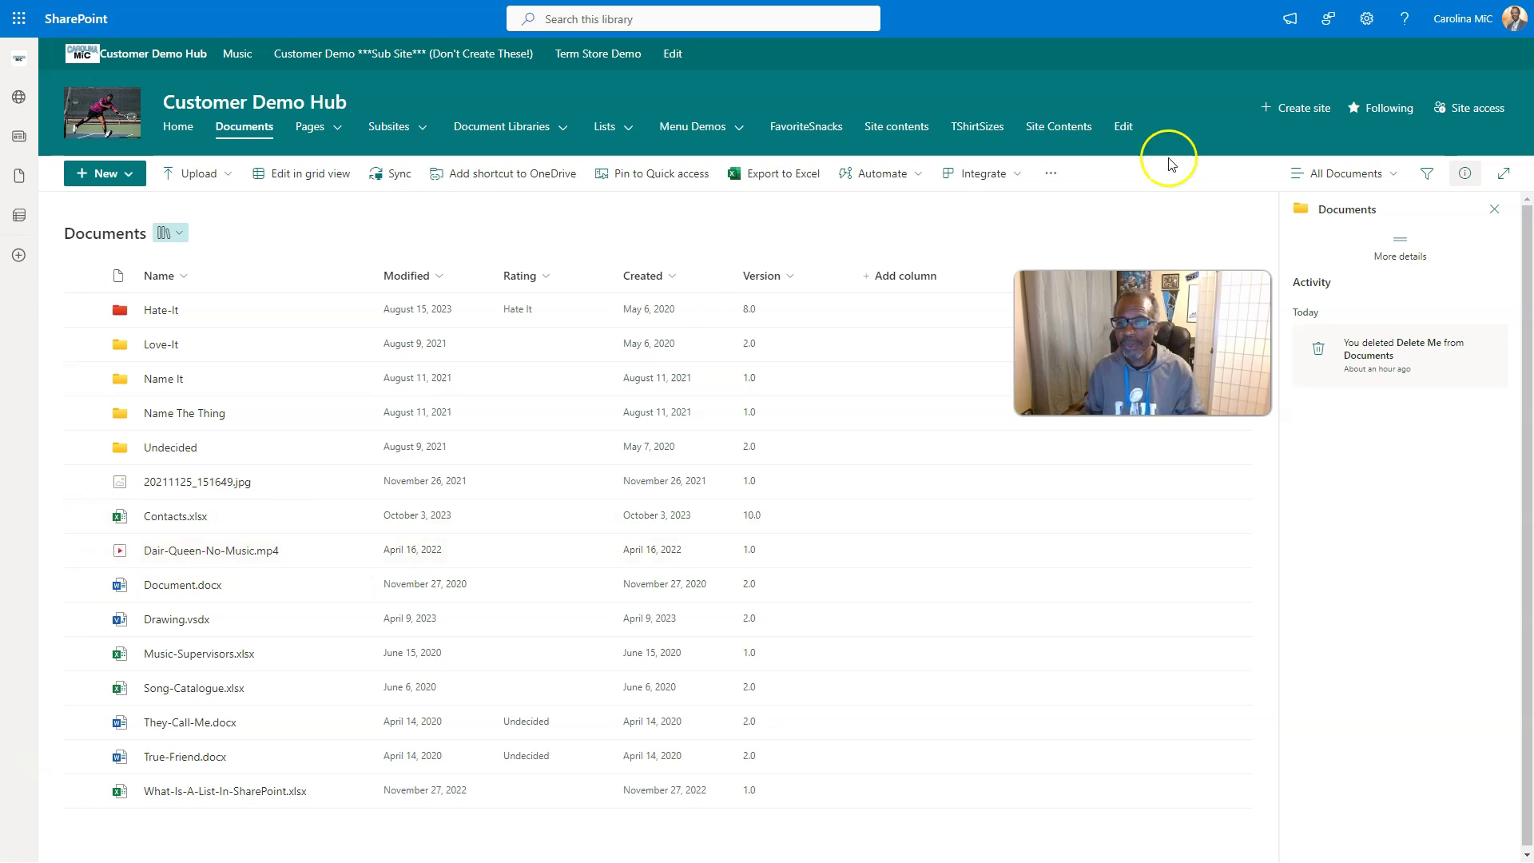
left_click(1366, 18)
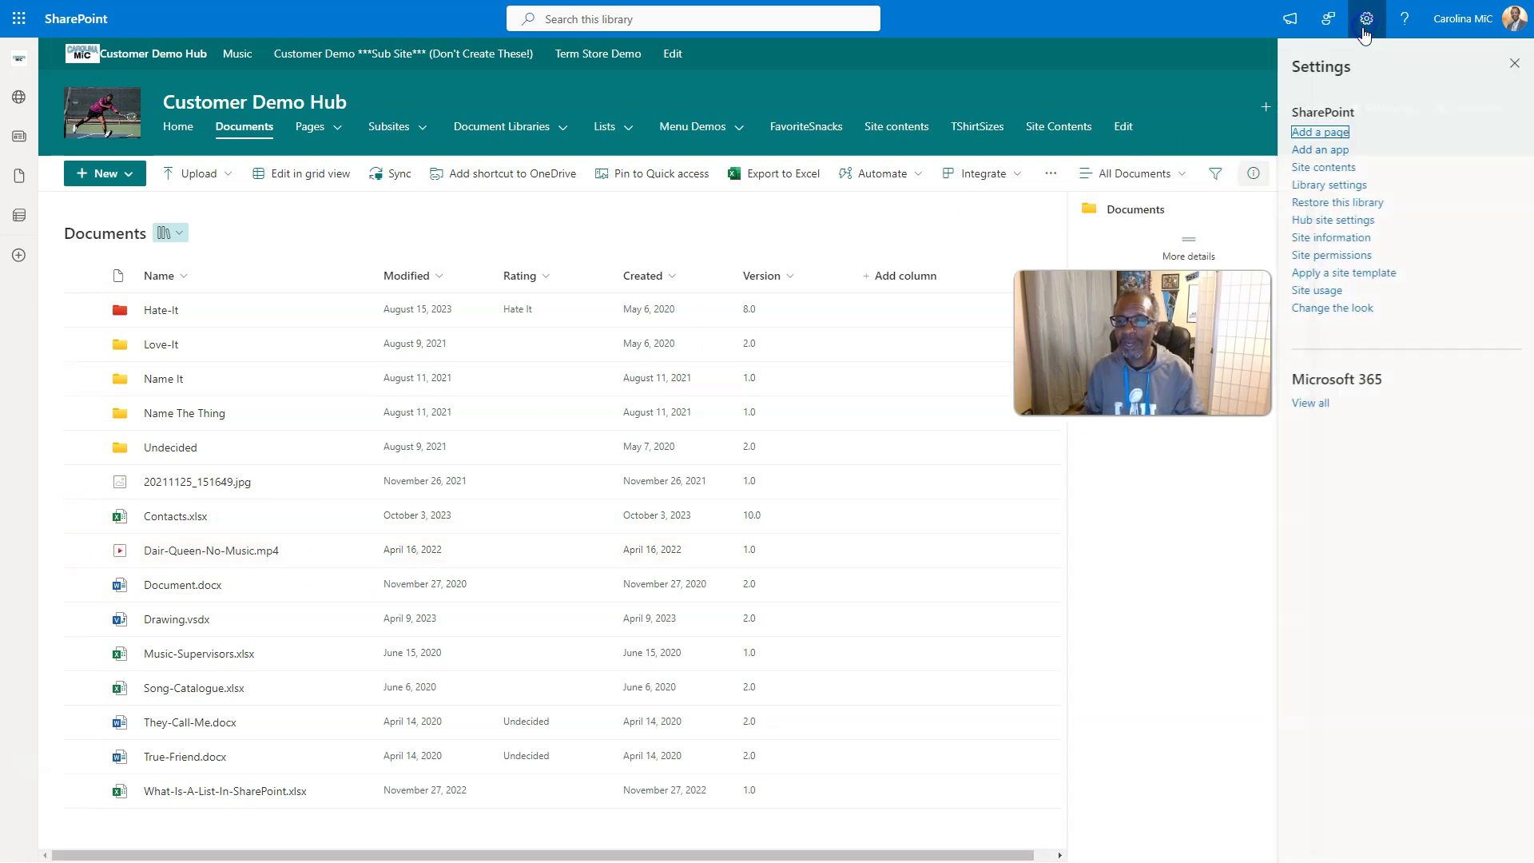
left_click(1322, 168)
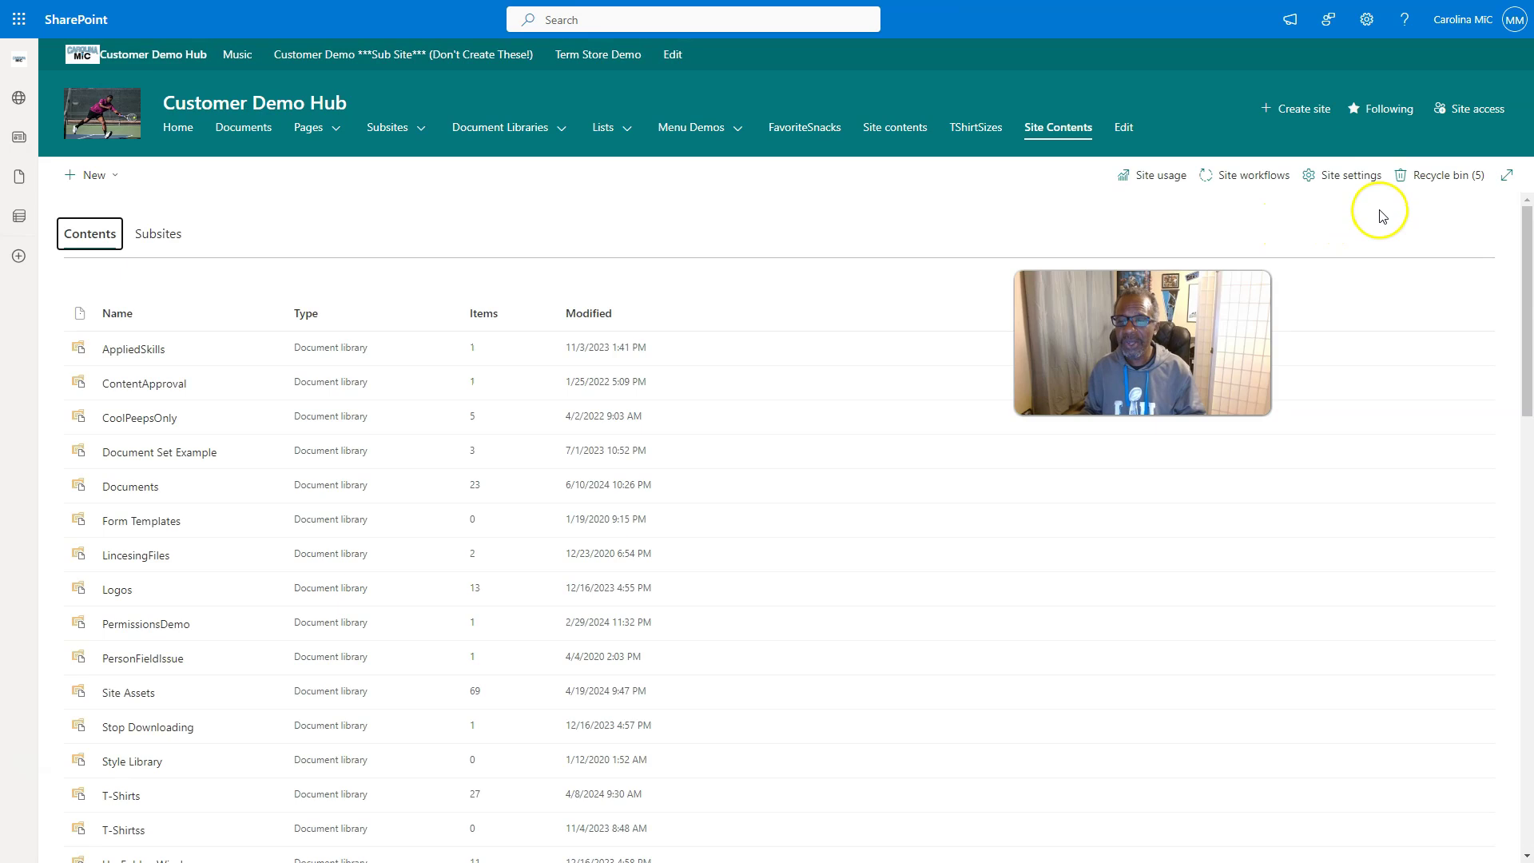
left_click(1429, 178)
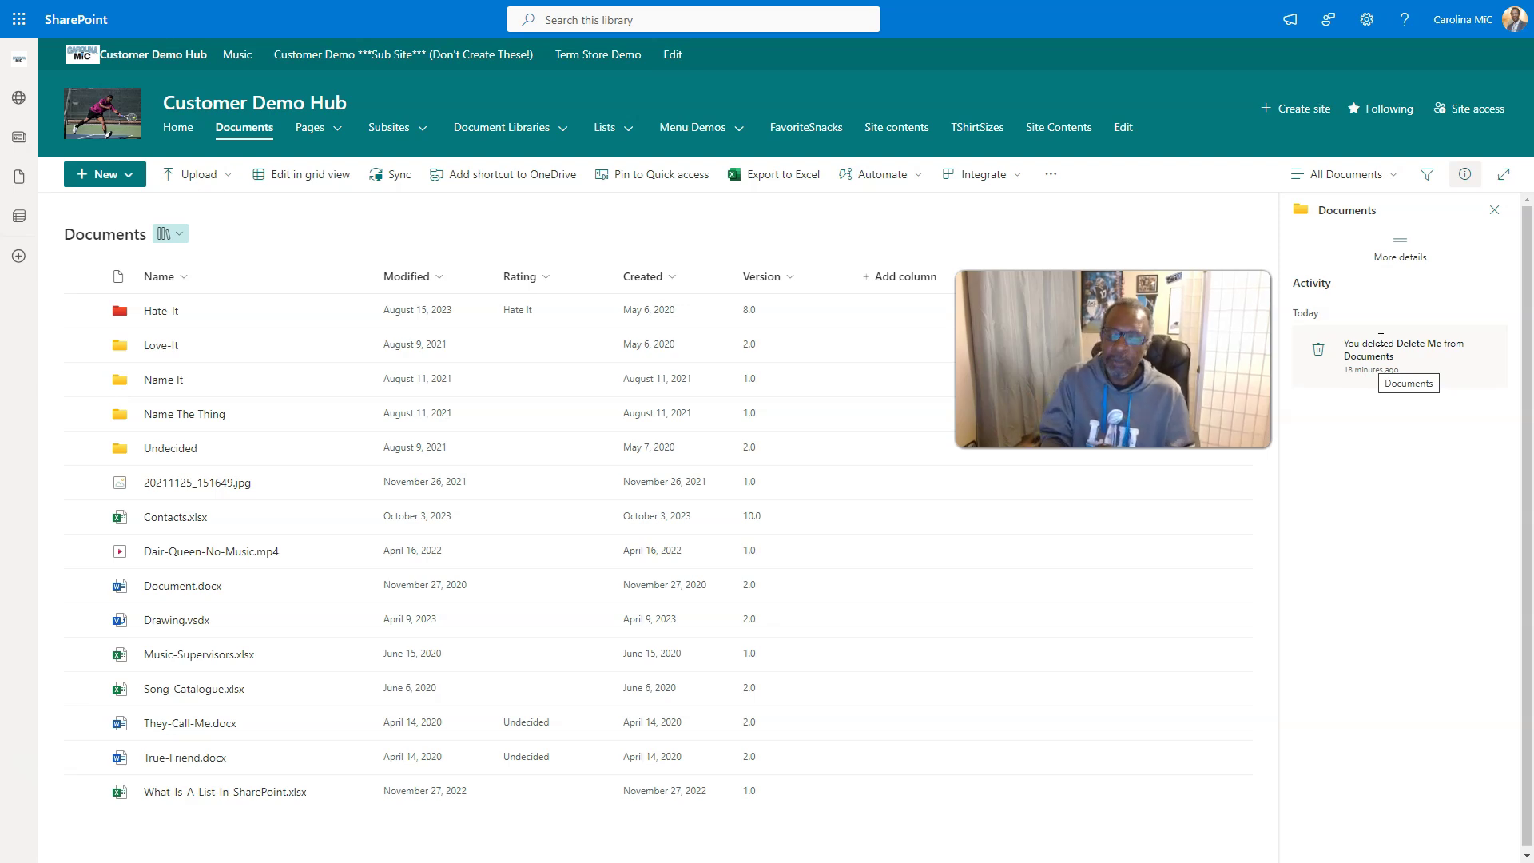
left_click(1377, 324)
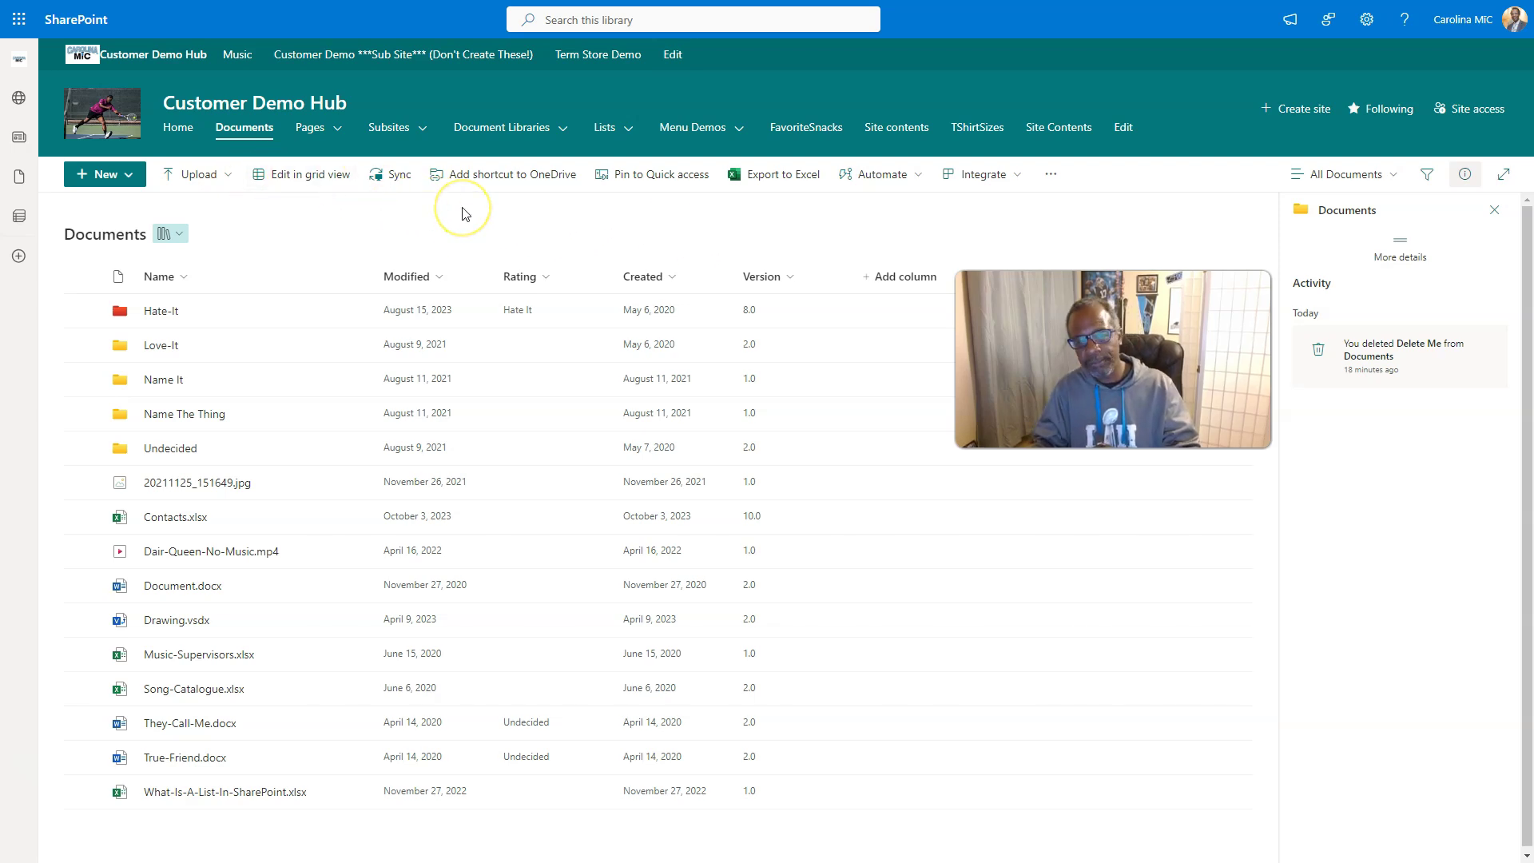
left_click(174, 233)
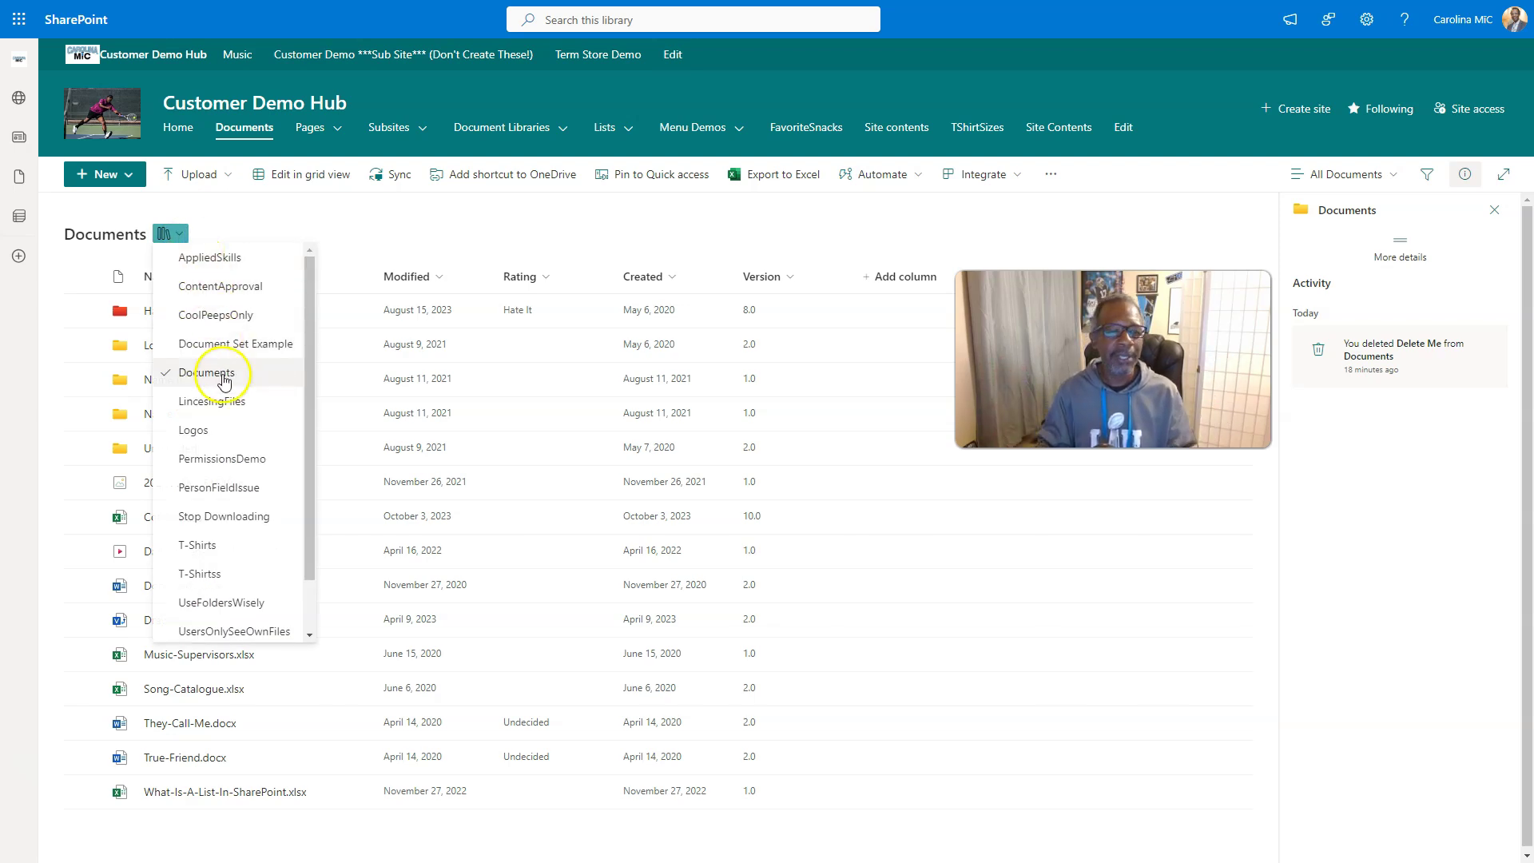
scroll(233, 403, "down", 1)
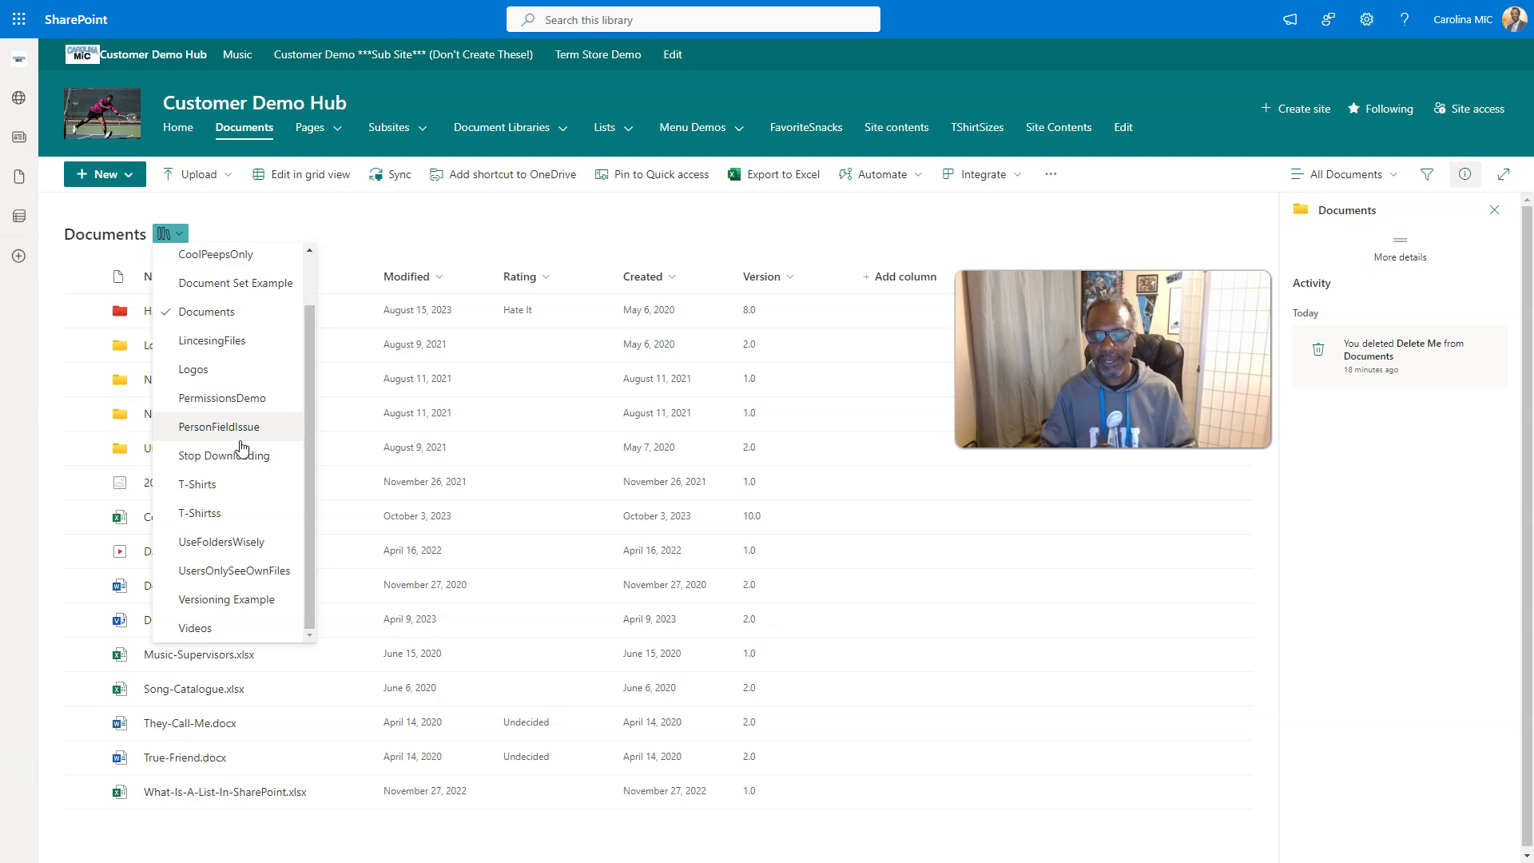
scroll(241, 445, "up", 1)
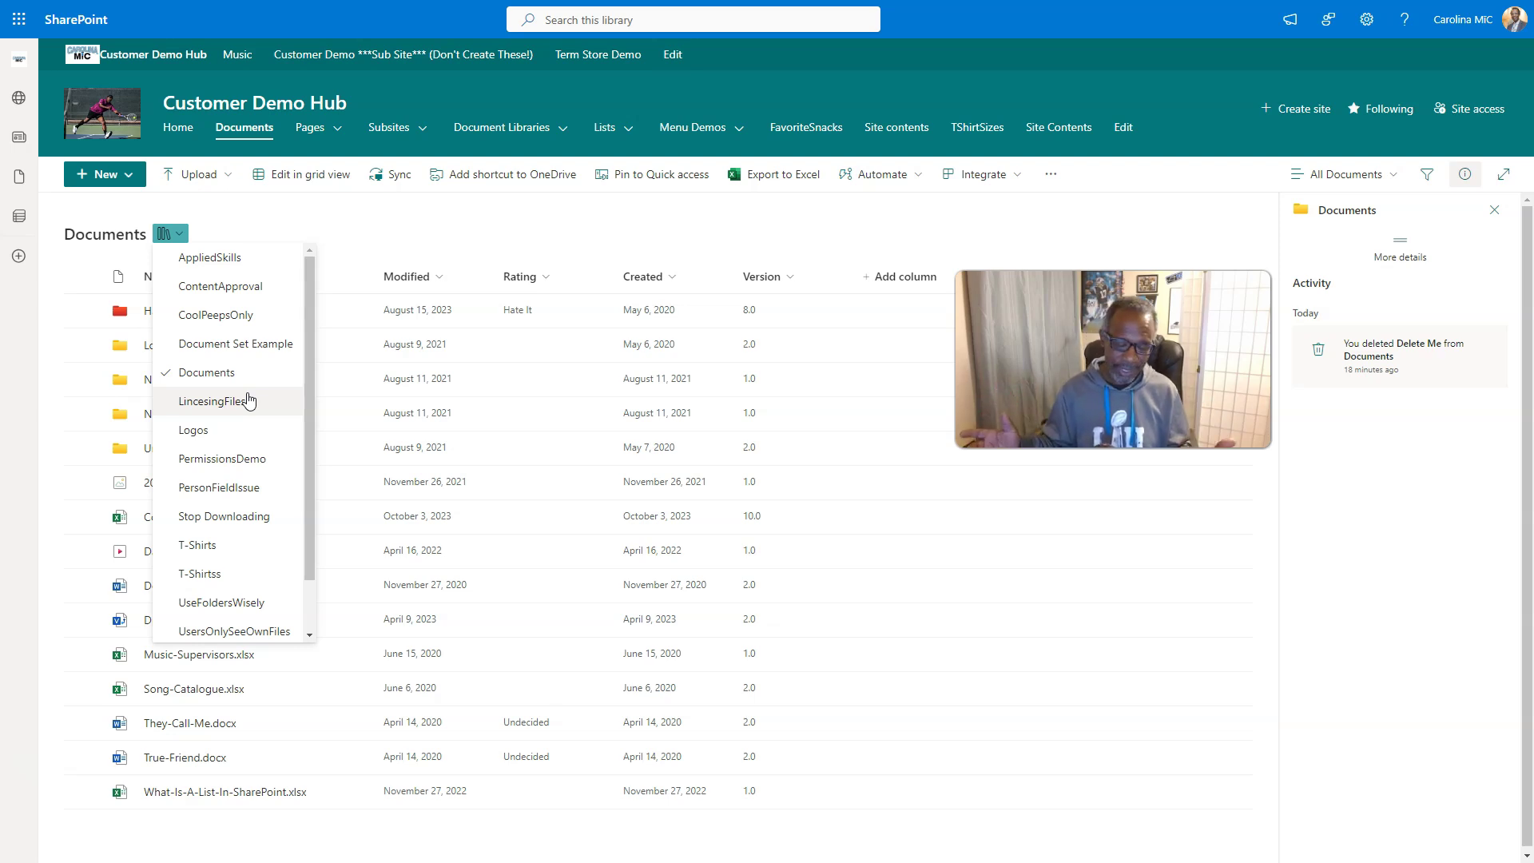
left_click(272, 370)
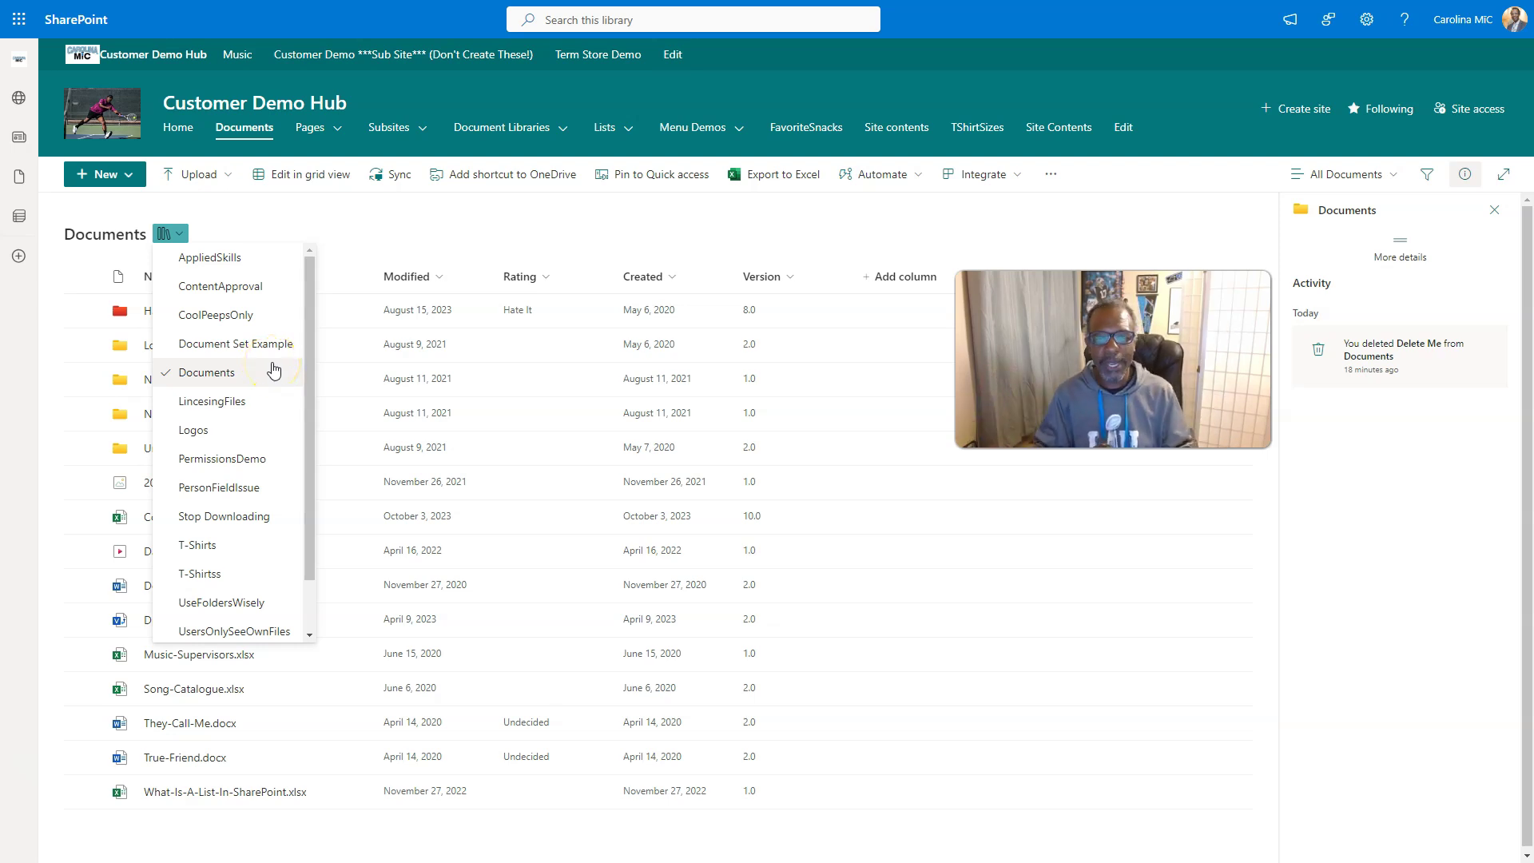
scroll(300, 354, "down", 1)
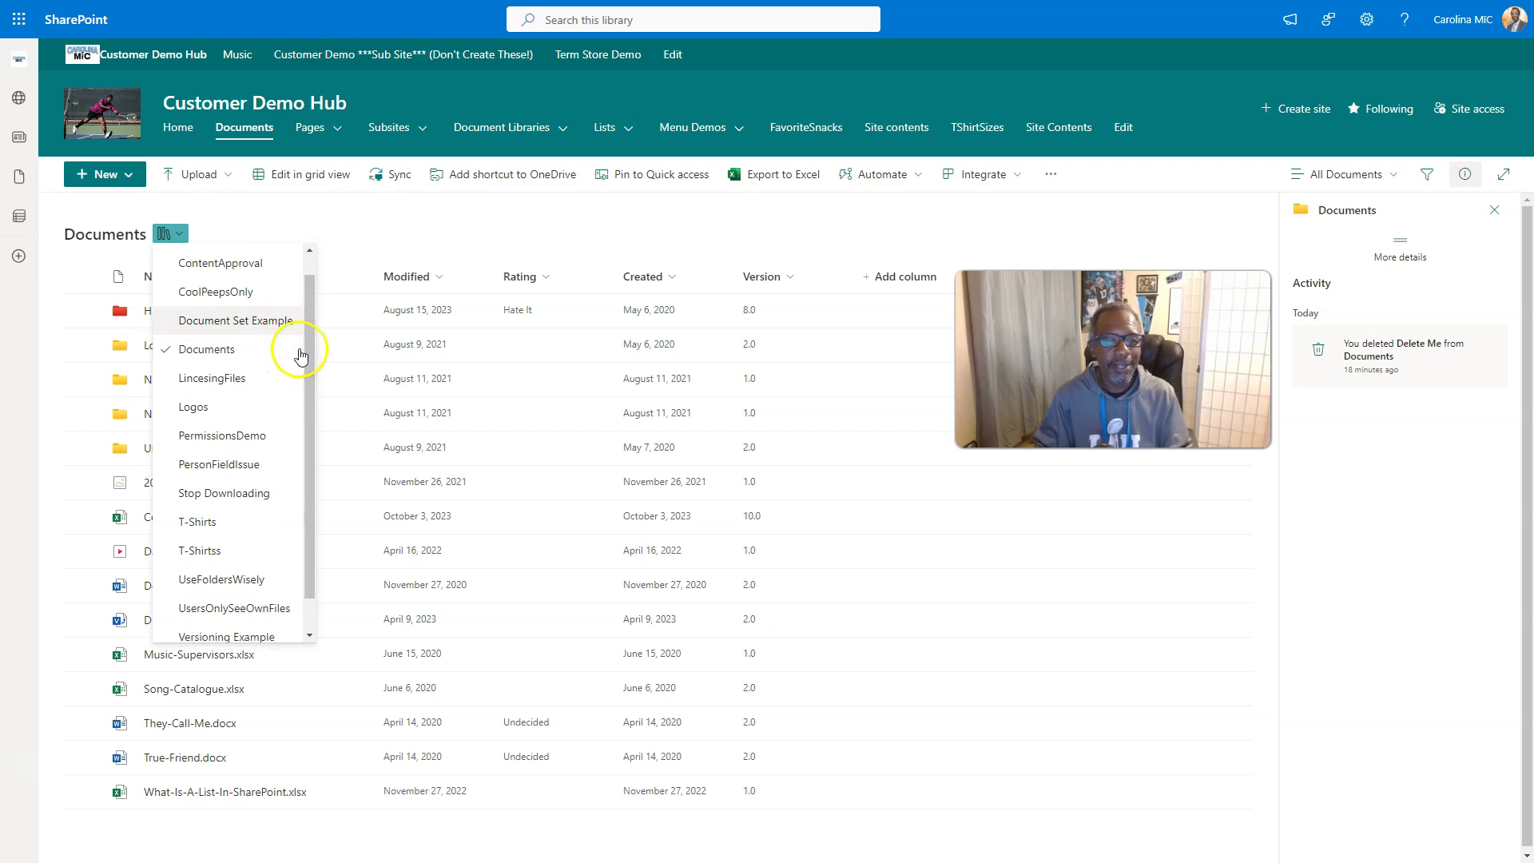
scroll(260, 264, "up", 1)
left_click(243, 231)
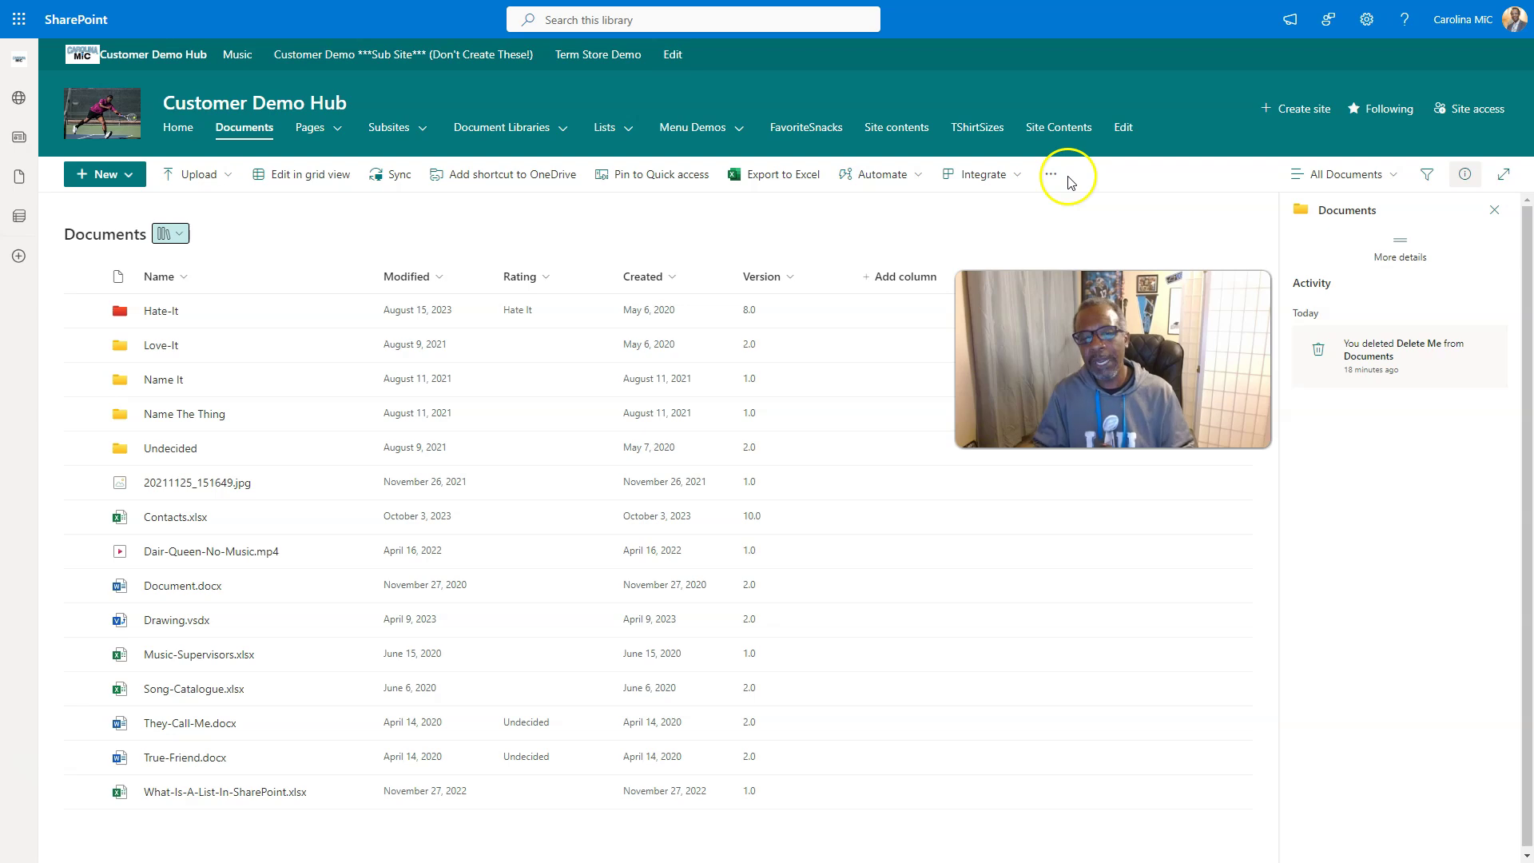
left_click(238, 212)
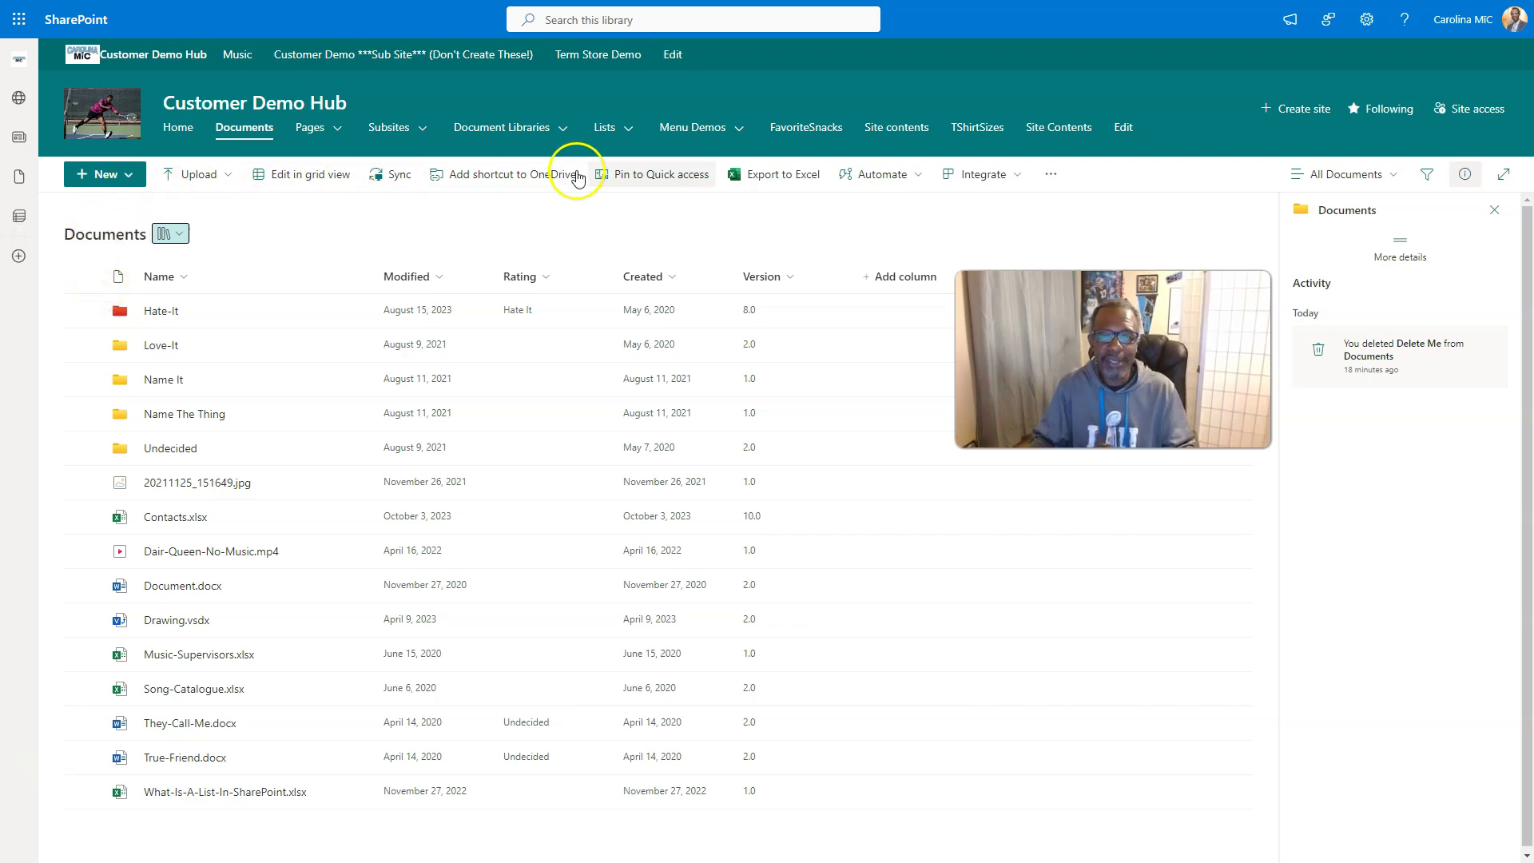
left_click(1050, 176)
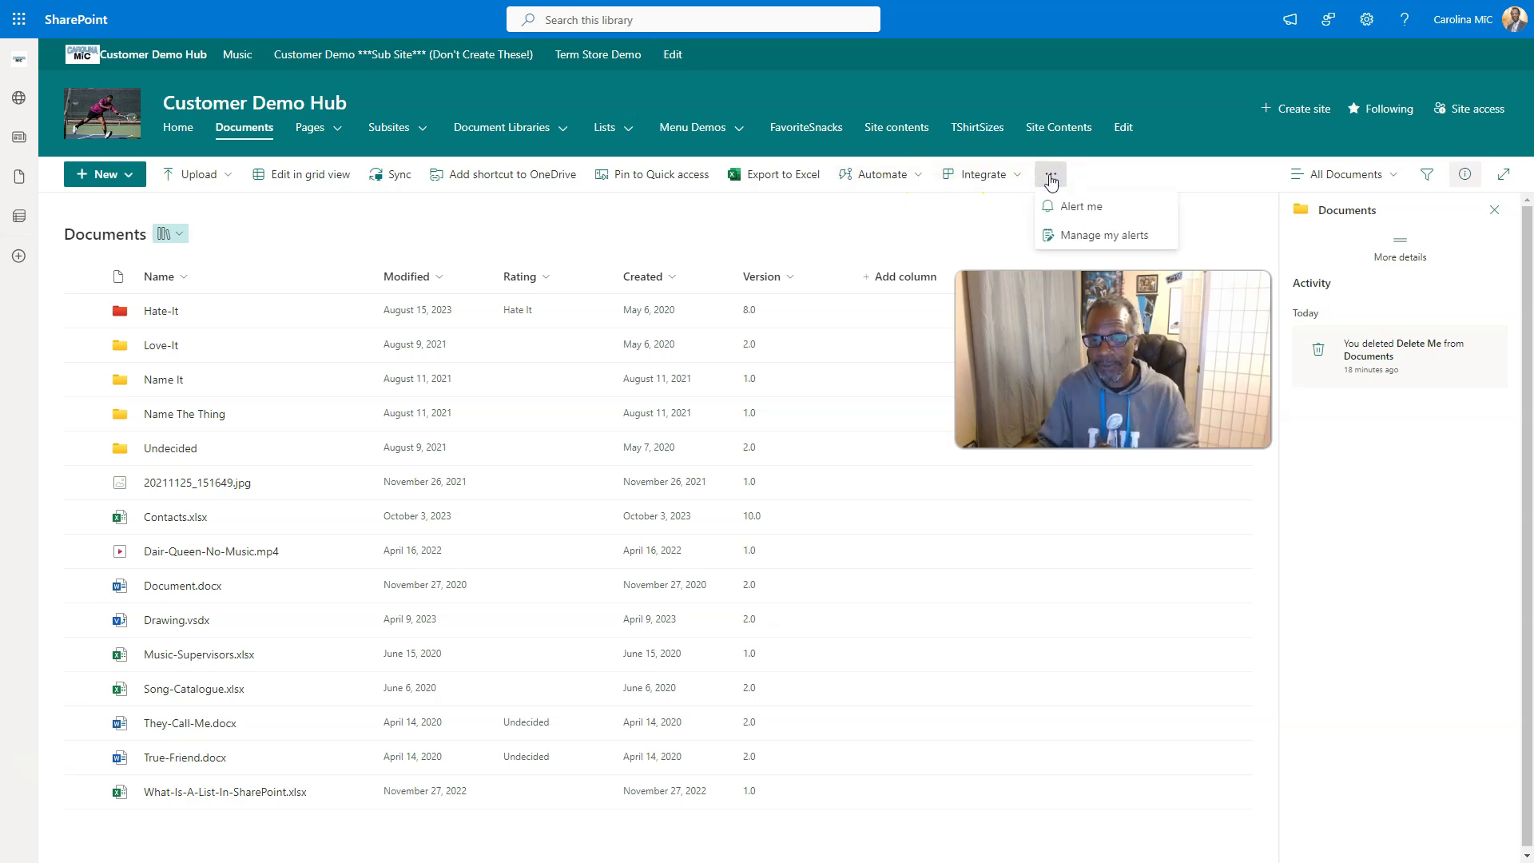
left_click(1051, 177)
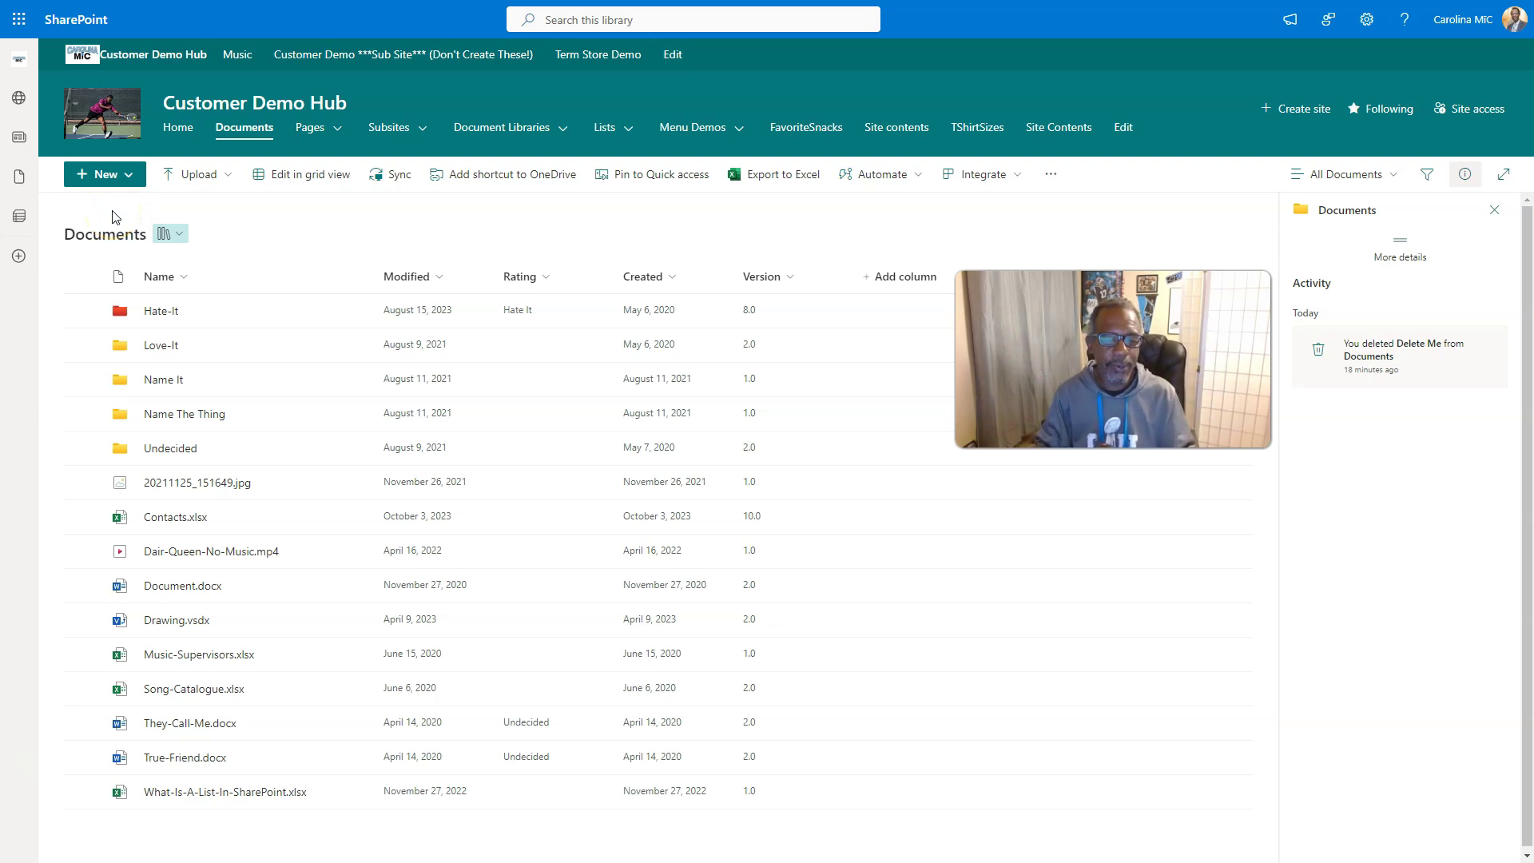
left_click(83, 277)
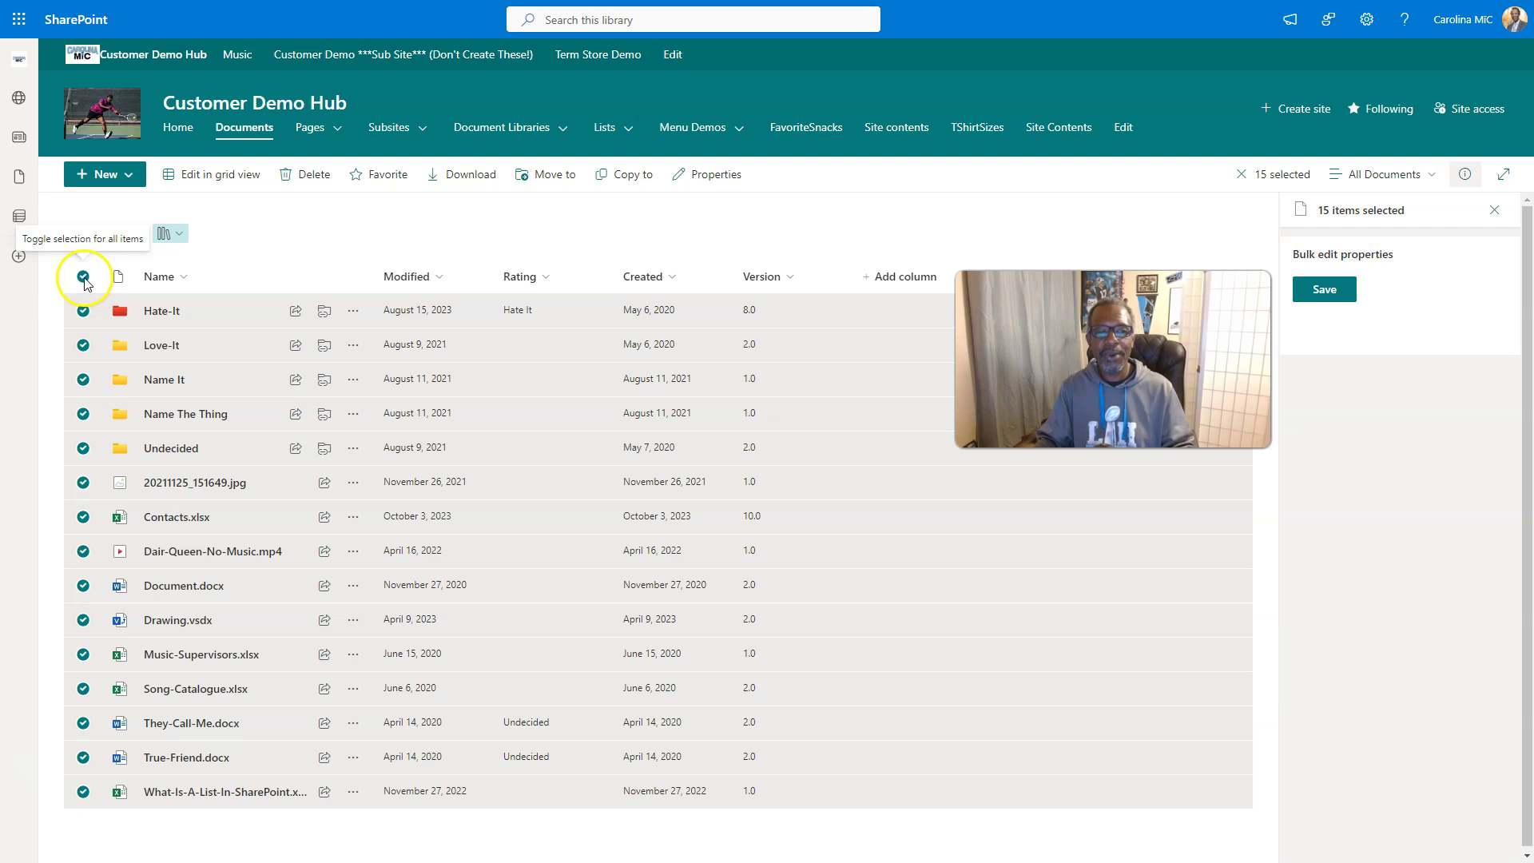
left_click(83, 277)
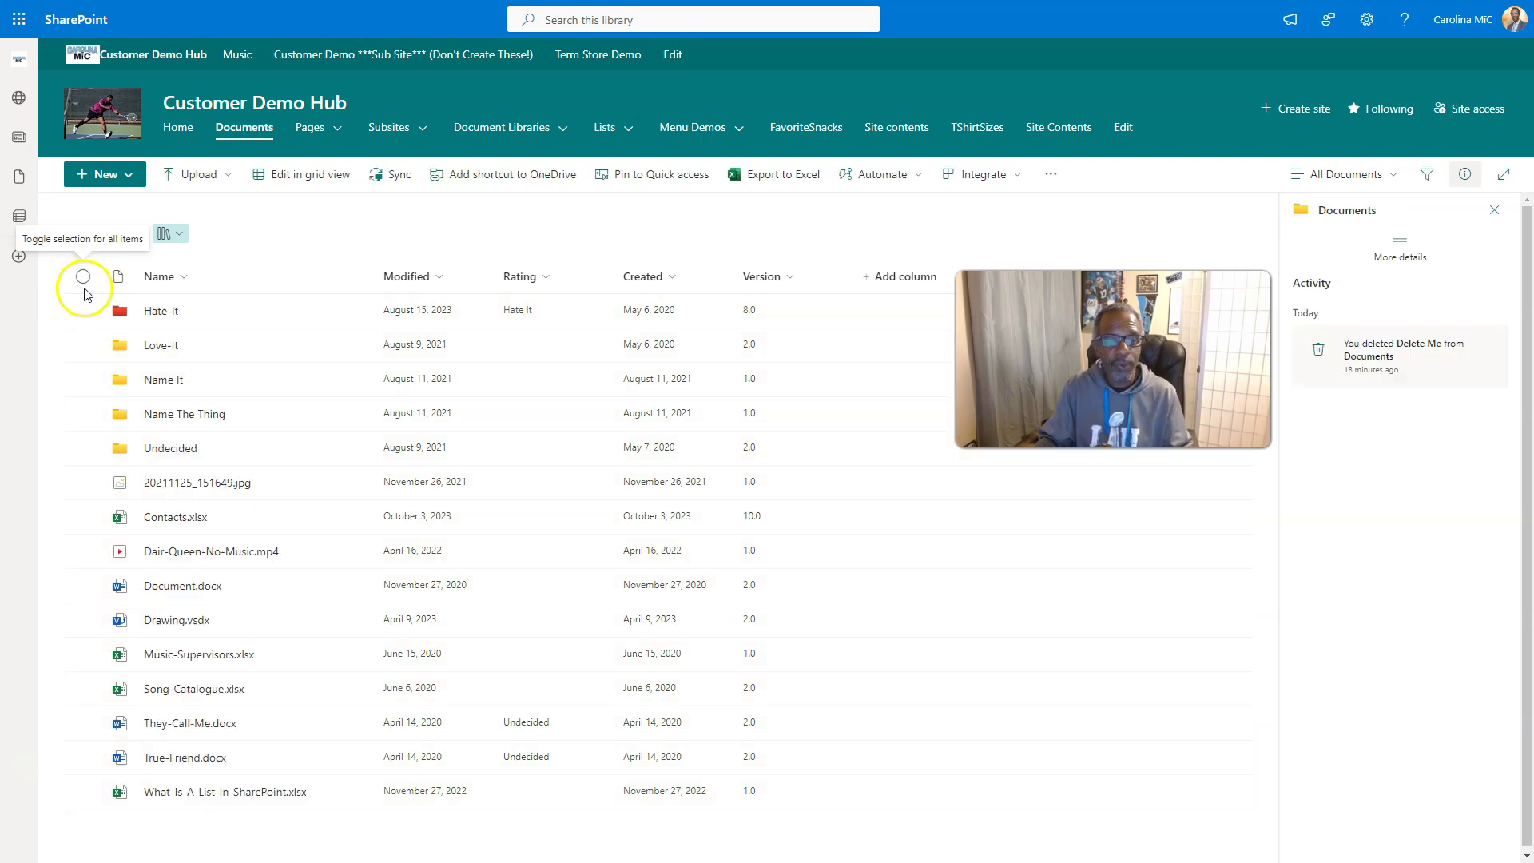
left_click(84, 516)
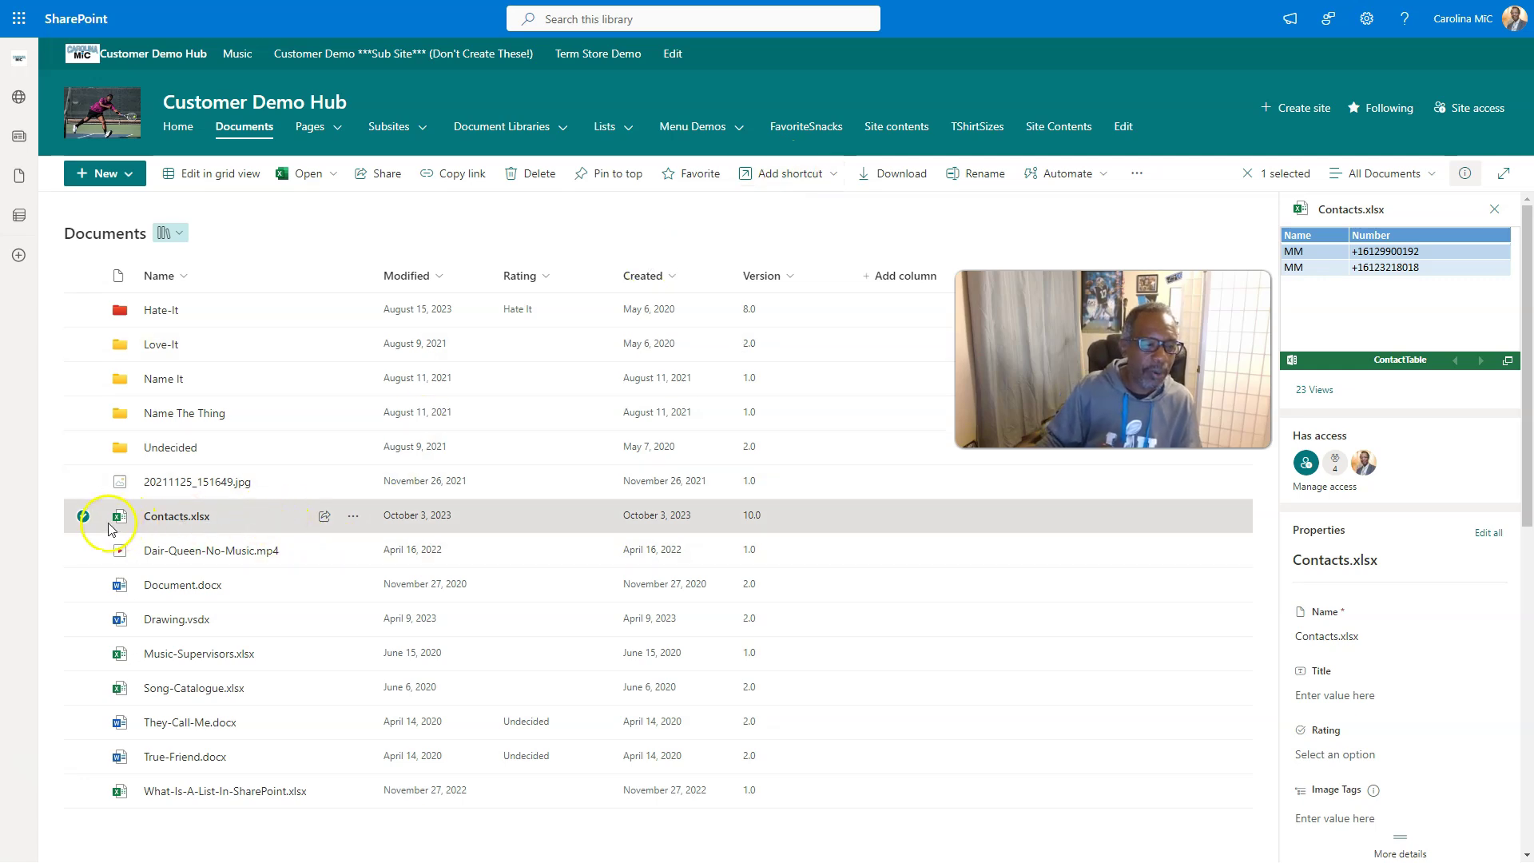
left_click(81, 517)
left_click(252, 522)
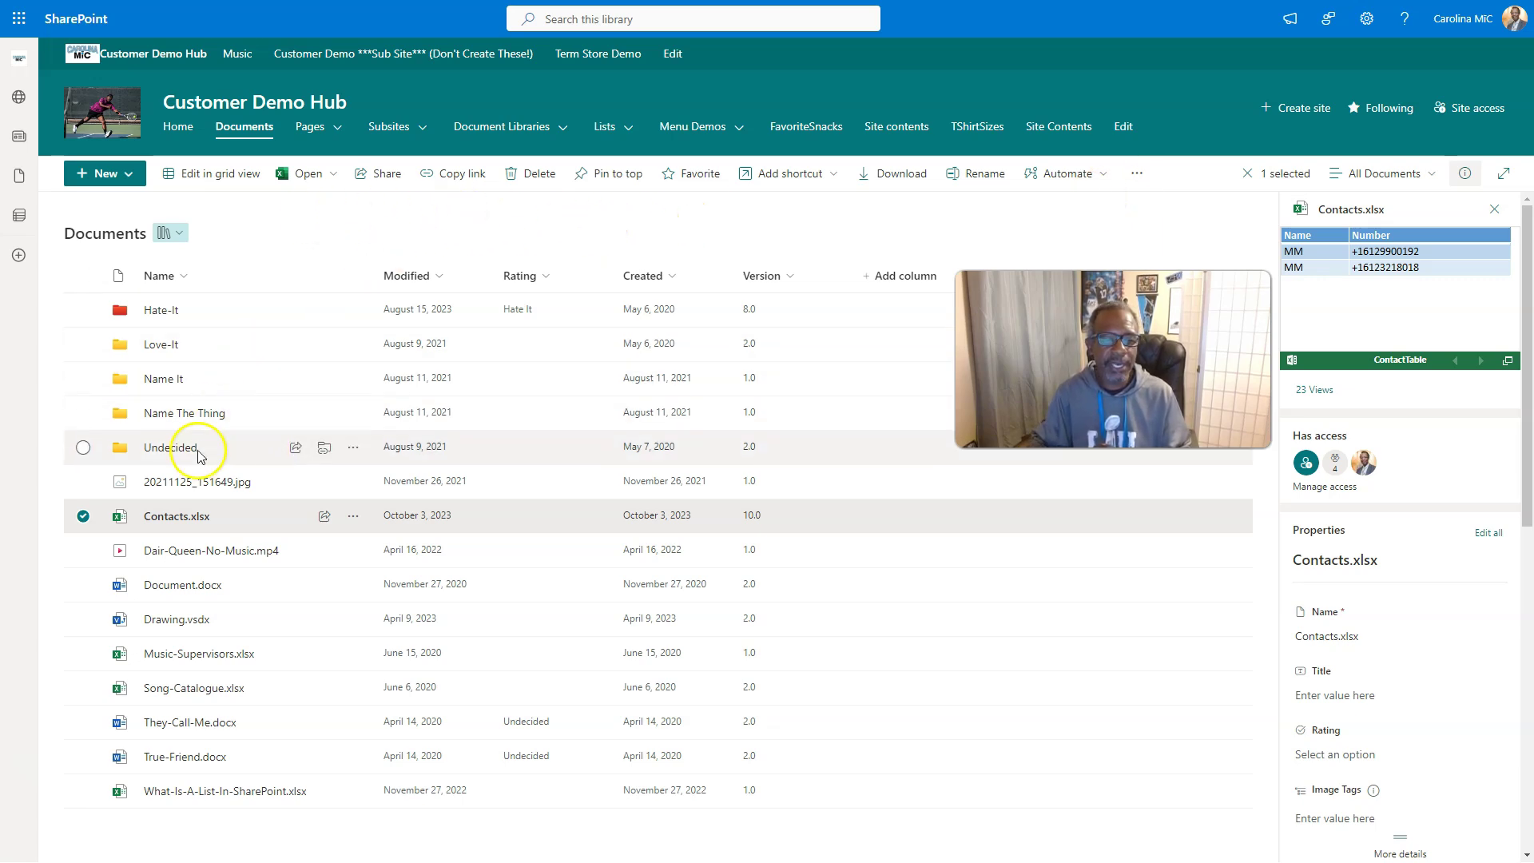
left_click(83, 550)
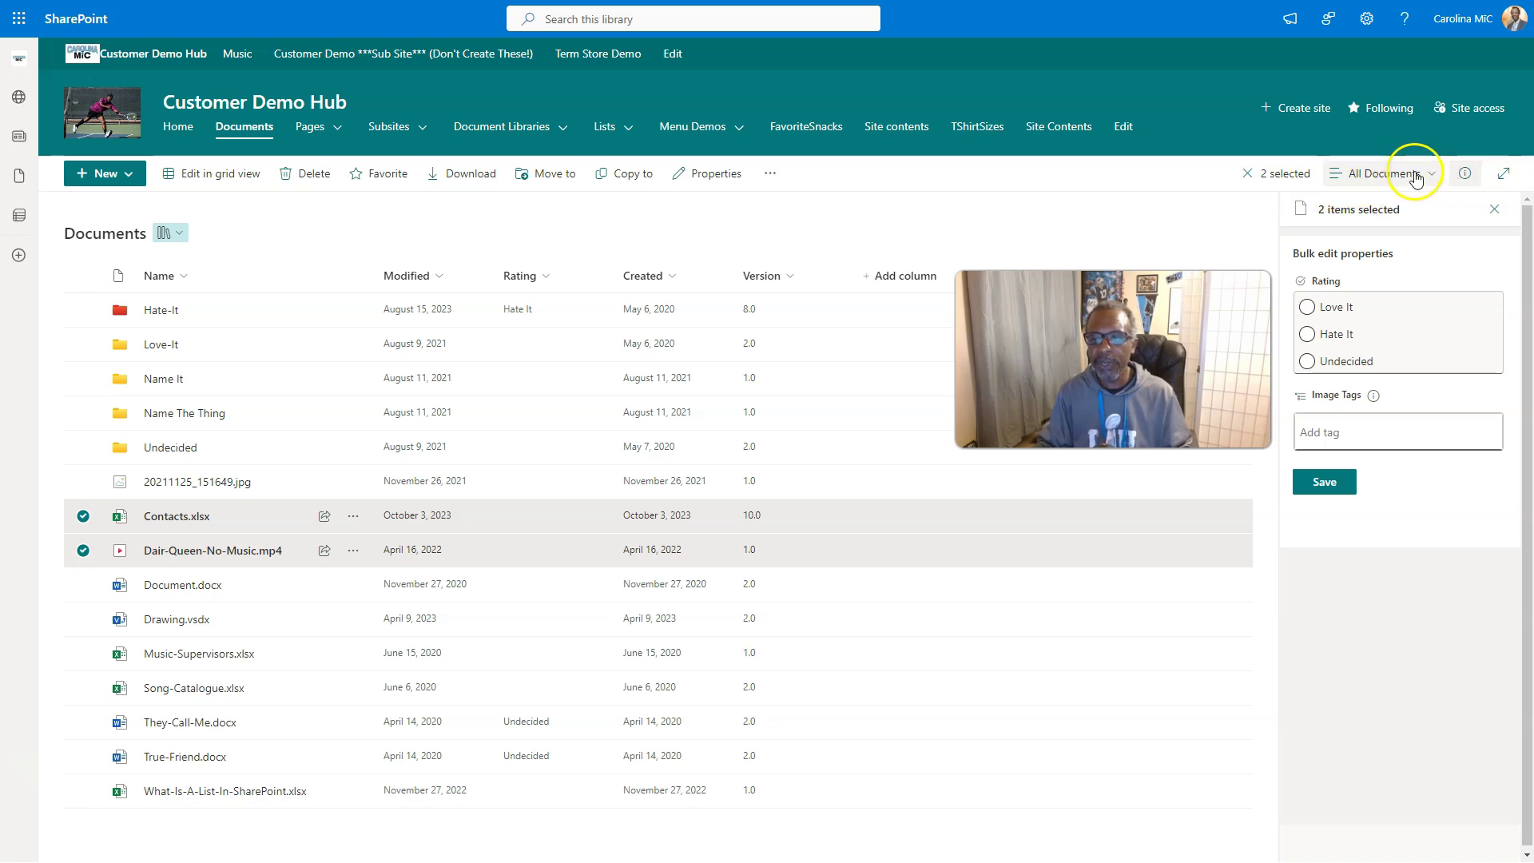
left_click(83, 549)
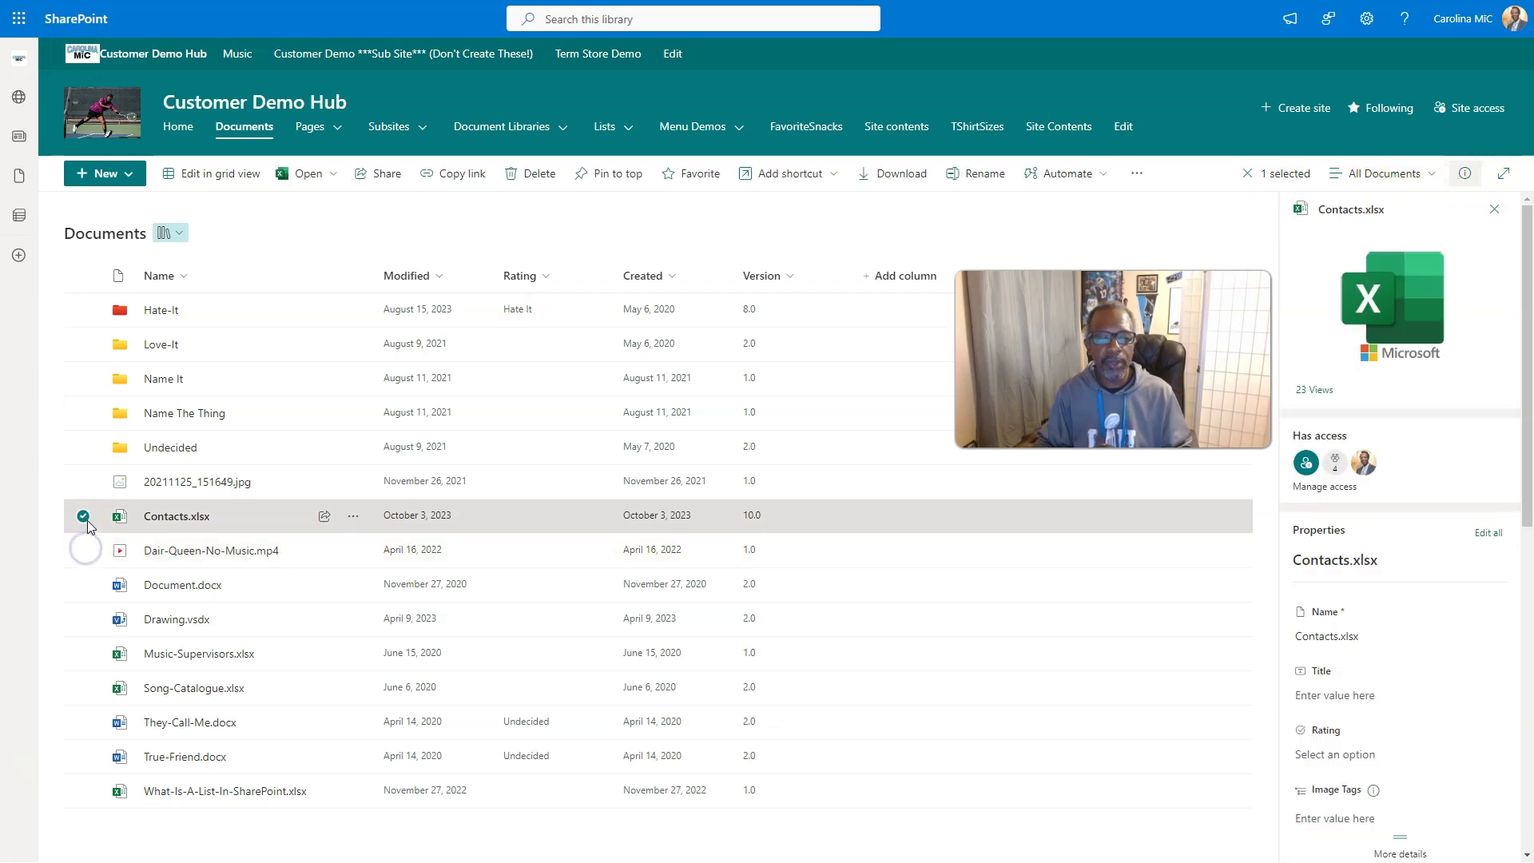
left_click(83, 519)
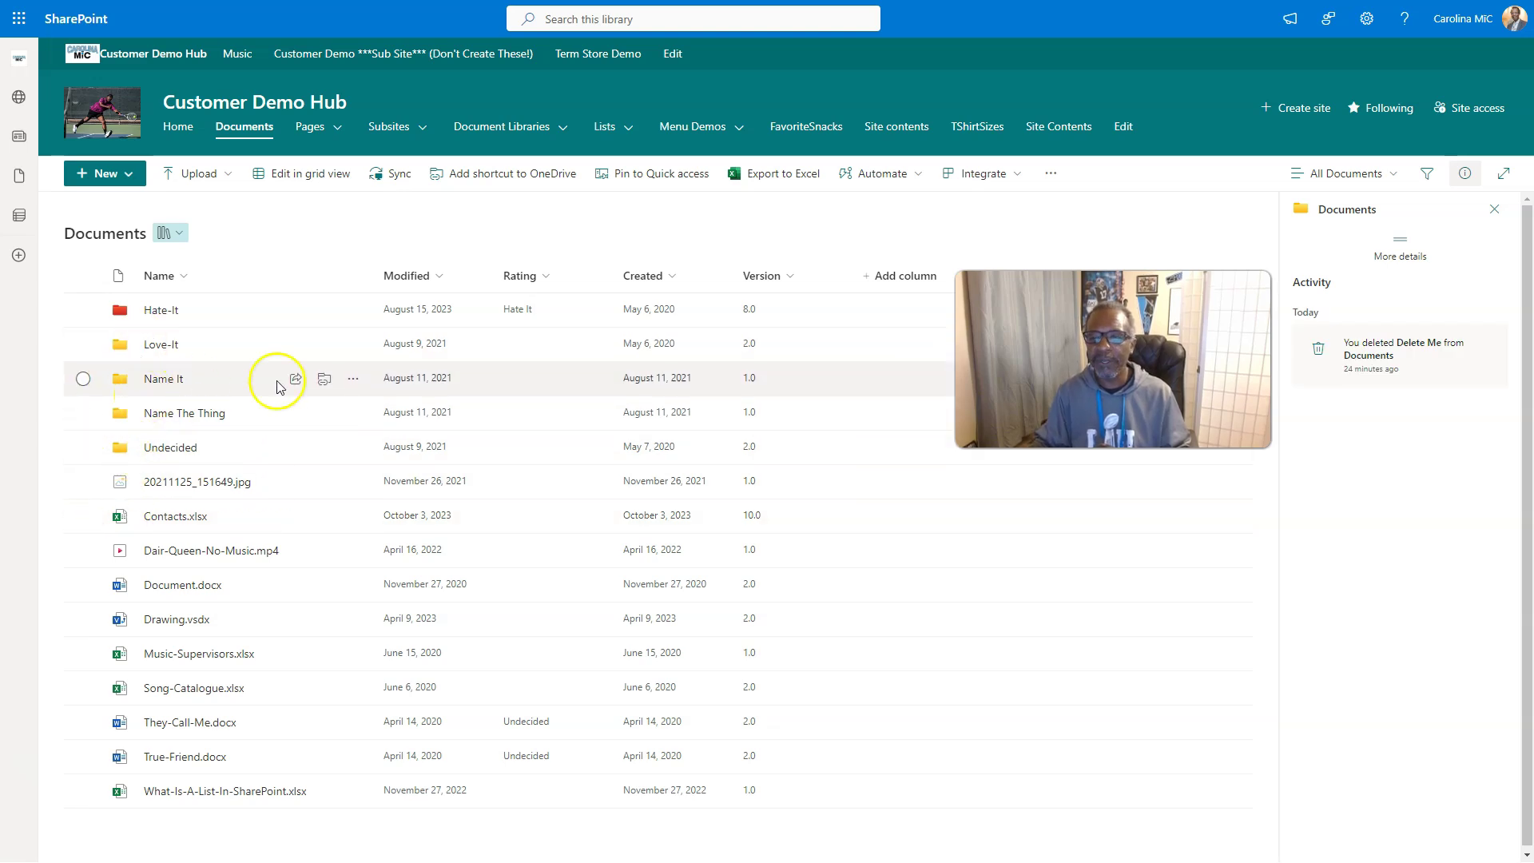
left_click(1468, 180)
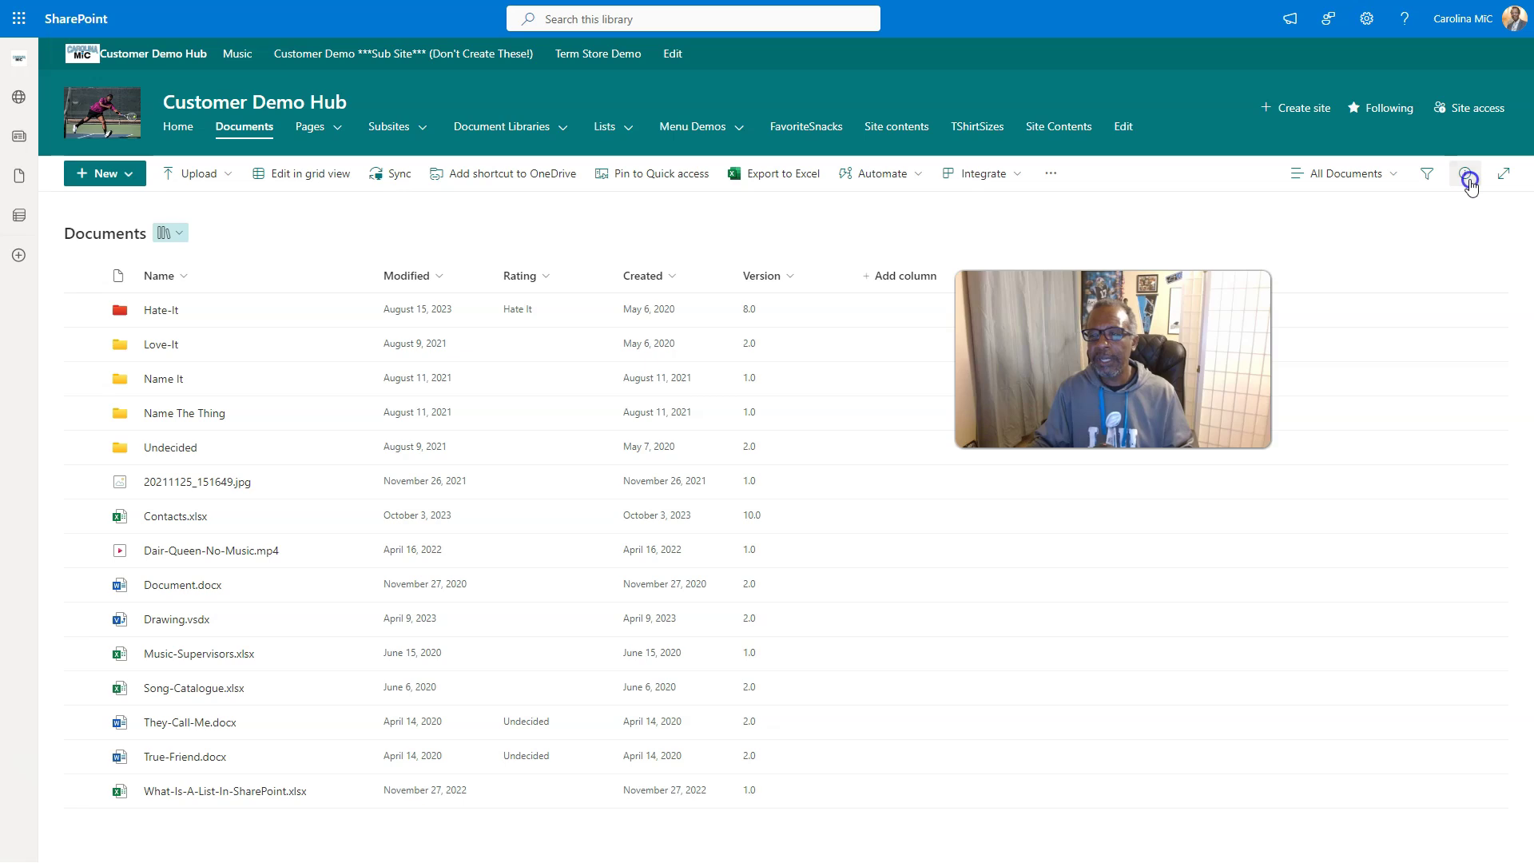
left_click(1468, 180)
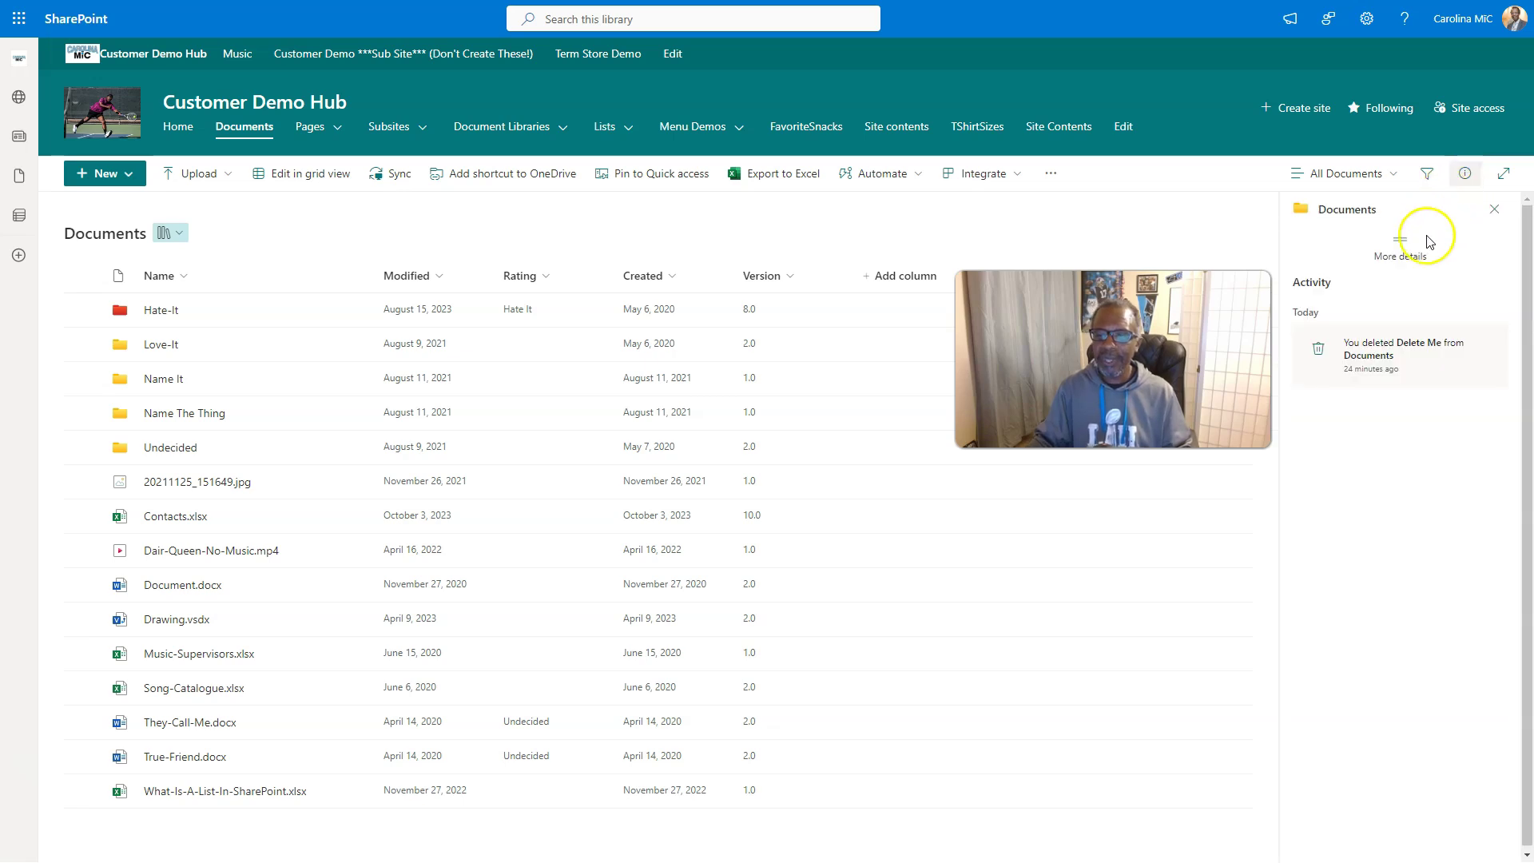
left_click(1378, 352)
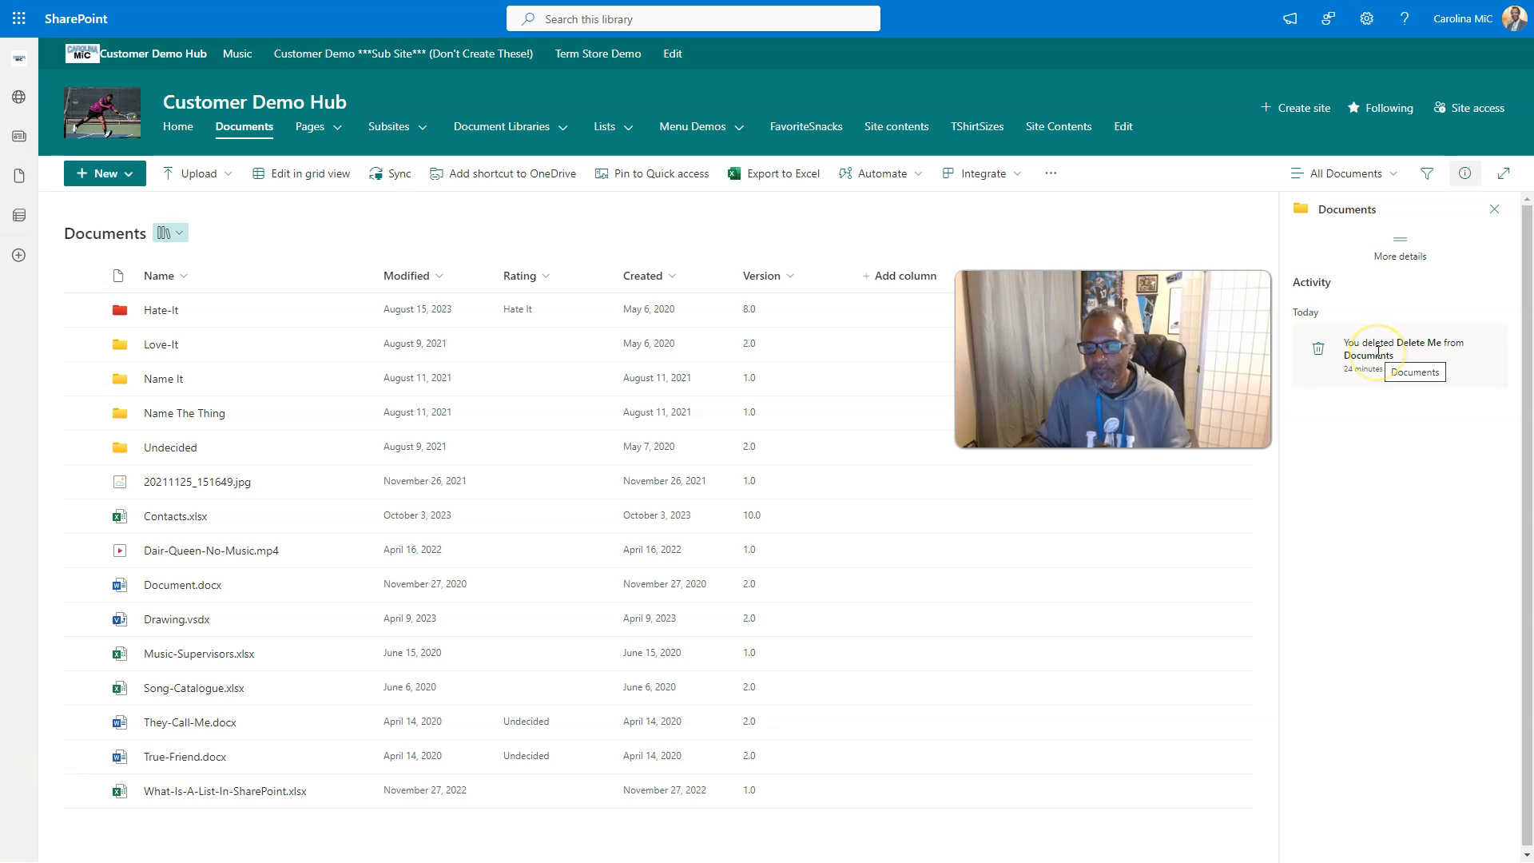